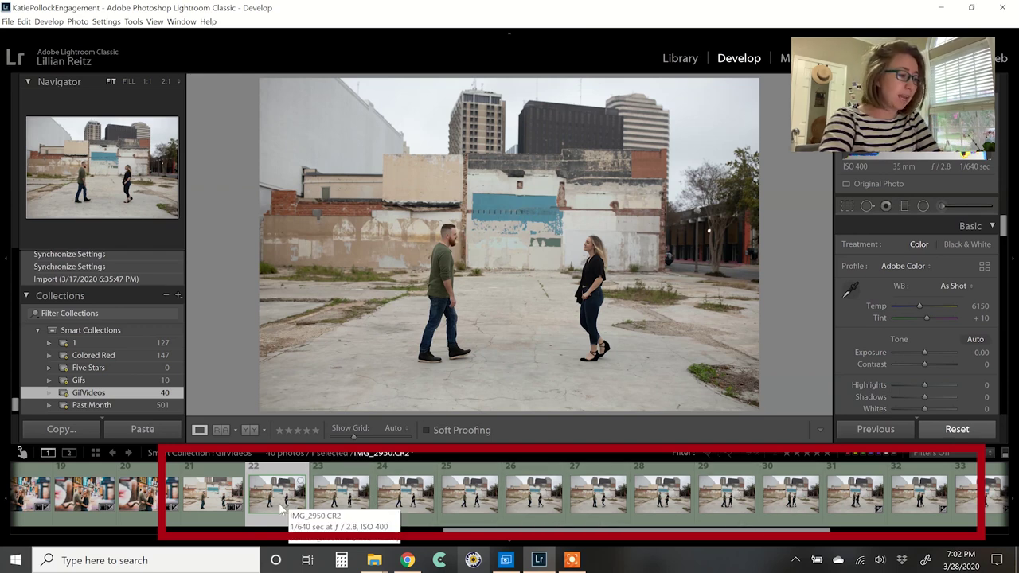
Select the already-edited photo IMG_2949 in the GifVideos collection
{"action": "left_click", "coordinate": [213, 530]}
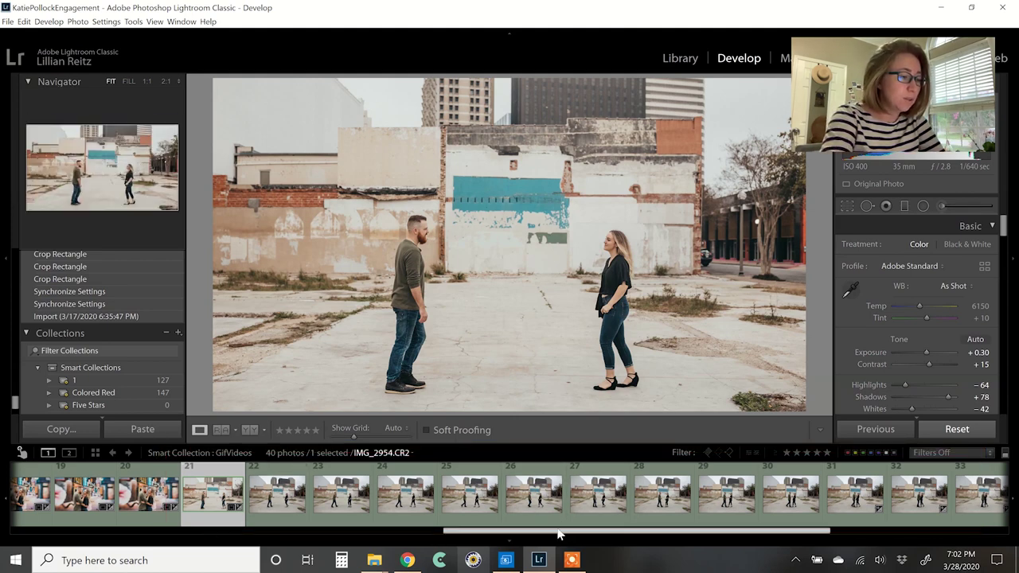
Select all 20 walking-couple photos and sync IMG_2949's crop and tone edits to them
{"action": "left_click_drag", "start_coordinate": [560, 531], "coordinate": [757, 517]}
{"action": "left_click", "coordinate": [975, 493], "text": "shift"}
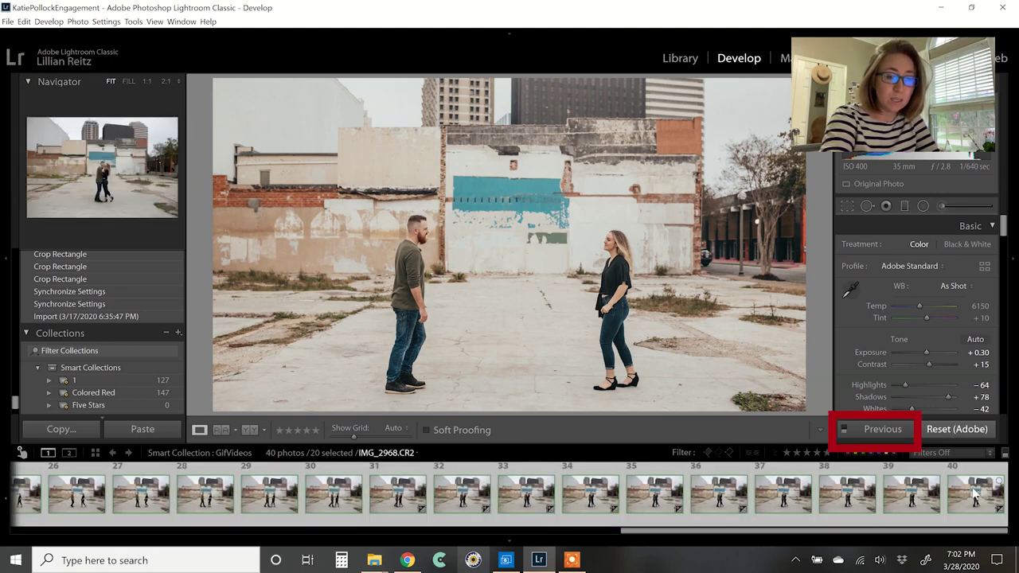
{"action": "left_click", "coordinate": [880, 430]}
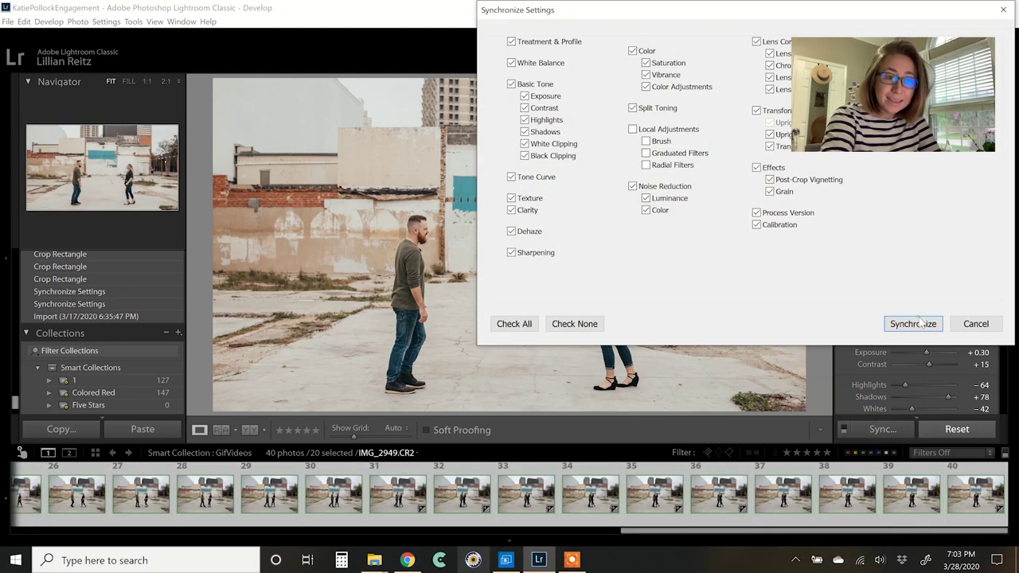
{"action": "left_click", "coordinate": [919, 321]}
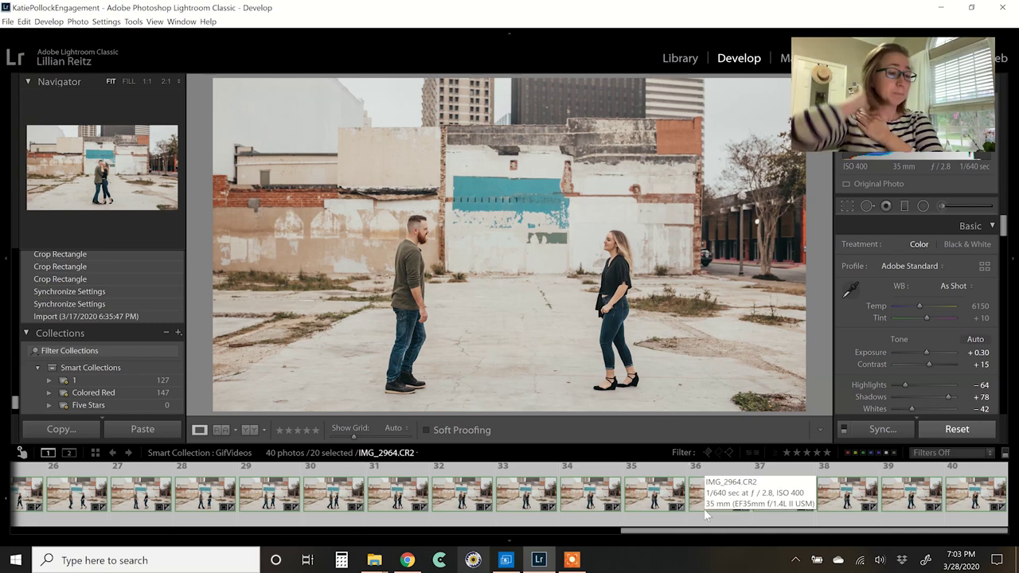
{"action": "left_click", "coordinate": [888, 428]}
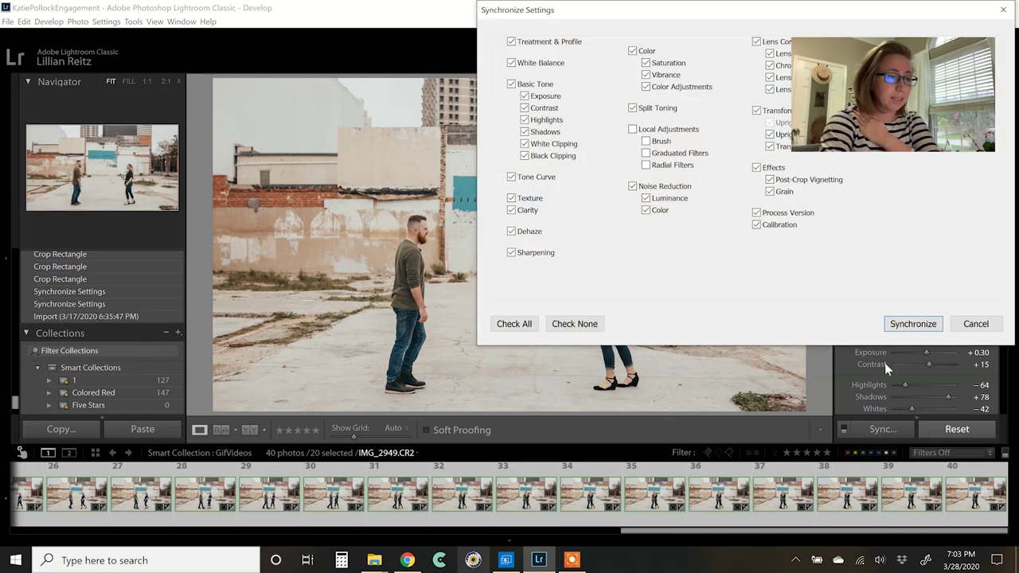
Synchronize all settings to the 20 photos and check the edits on a kissing photo
{"action": "left_click", "coordinate": [908, 325]}
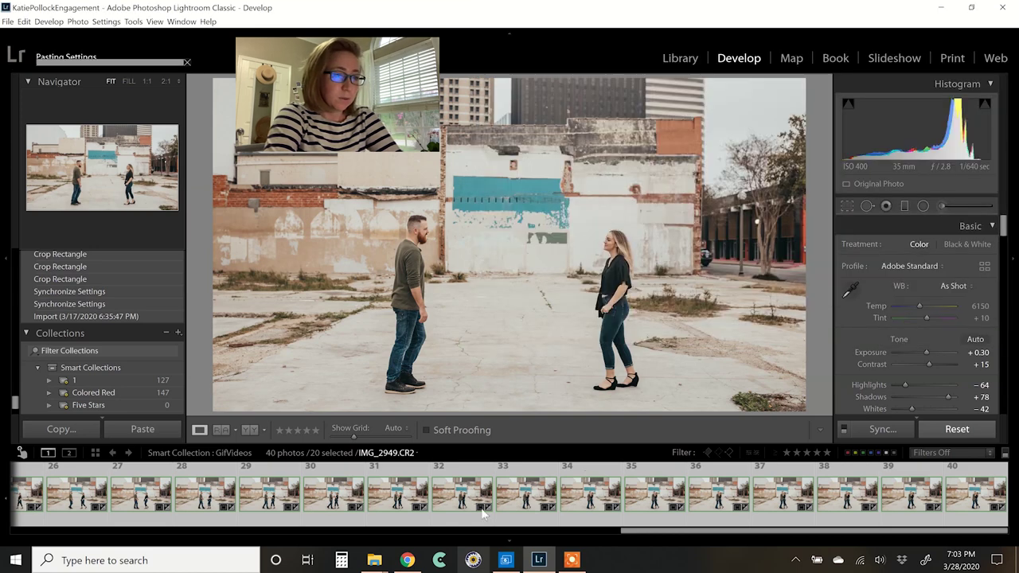
{"action": "left_click_drag", "start_coordinate": [792, 533], "coordinate": [698, 546]}
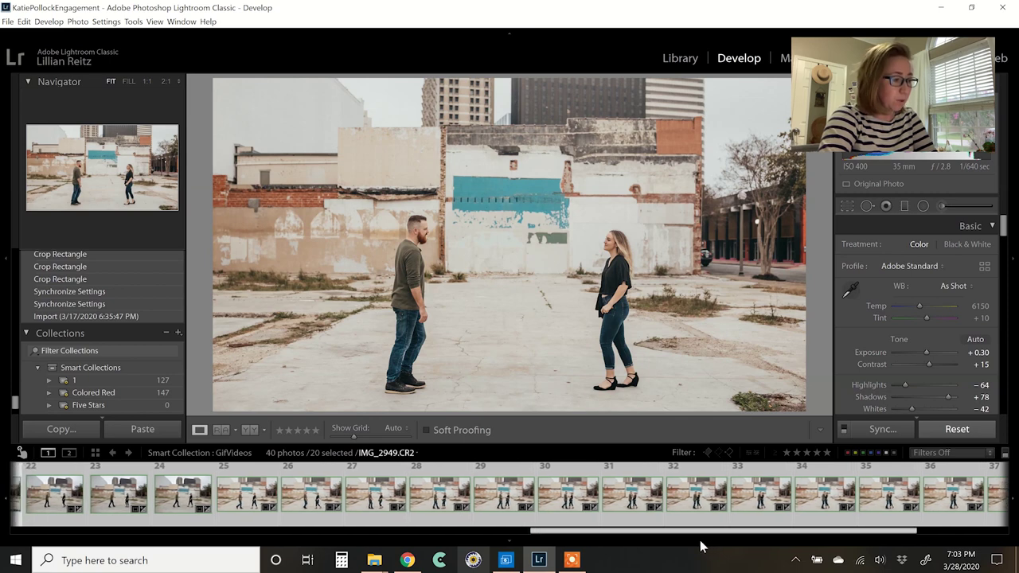
{"action": "left_click", "coordinate": [961, 527]}
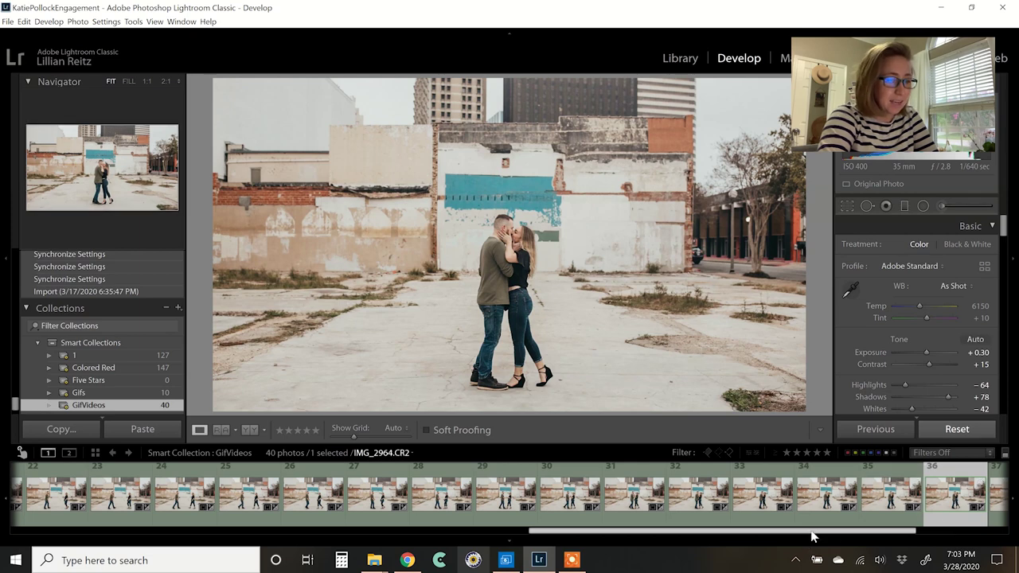
Select the burst photos from IMG_2949 through IMG_2968 in the filmstrip
{"action": "left_click_drag", "start_coordinate": [809, 534], "coordinate": [695, 551]}
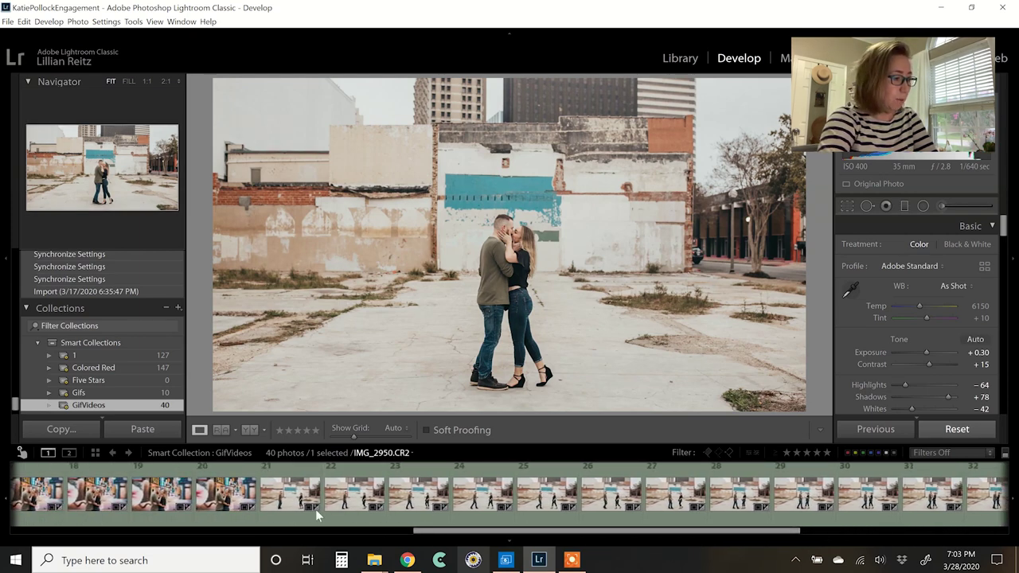
{"action": "left_click", "coordinate": [315, 508]}
{"action": "left_click_drag", "start_coordinate": [451, 536], "coordinate": [791, 539]}
{"action": "left_click", "coordinate": [980, 479], "text": "shift"}
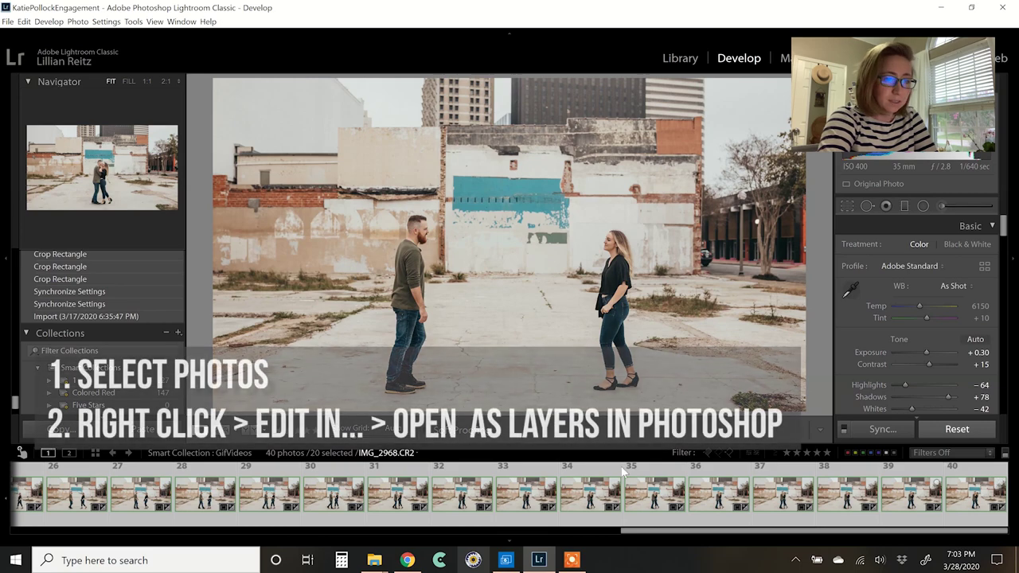
Open the 20 selected photos as layers in Photoshop, bypassing the Camera Raw warning
{"action": "right_click", "coordinate": [740, 475]}
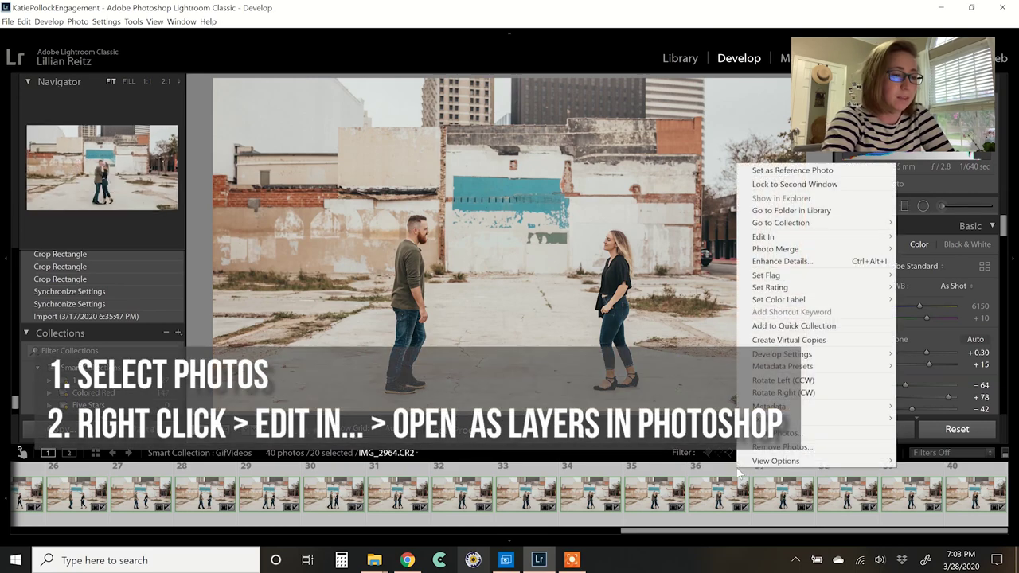
{"action": "mouse_move", "coordinate": [809, 238]}
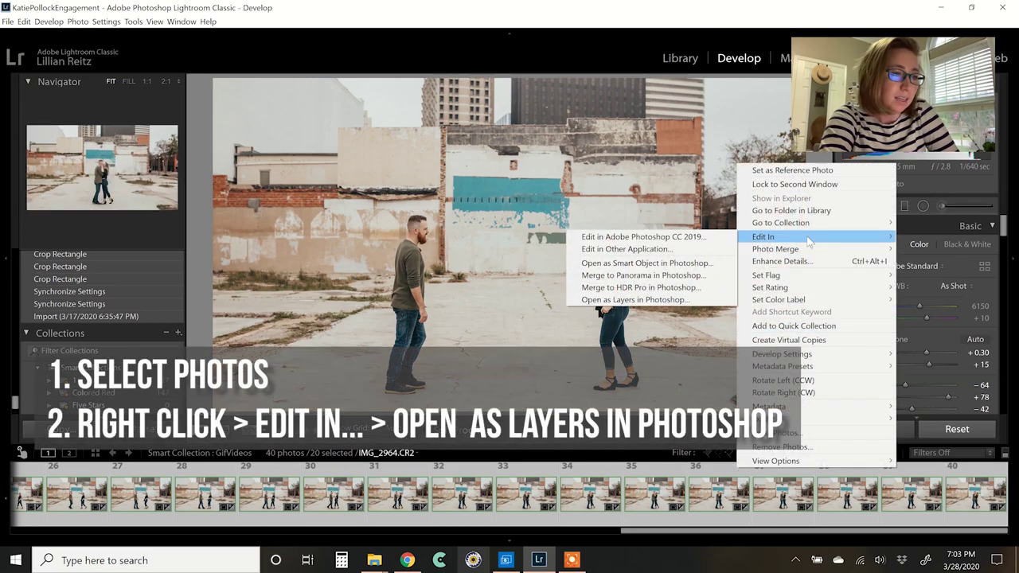
{"action": "left_click", "coordinate": [670, 301]}
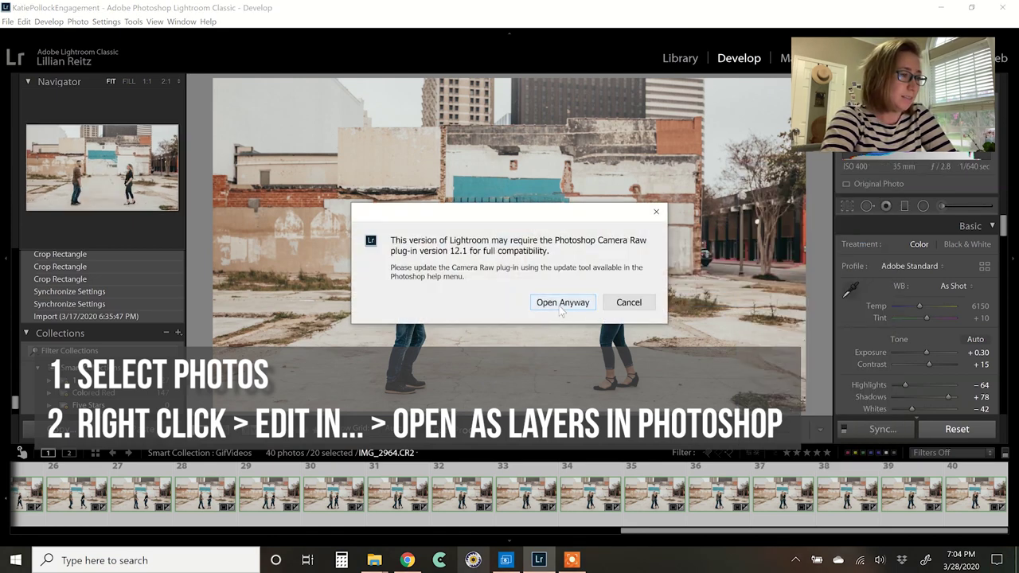
{"action": "left_click", "coordinate": [562, 303]}
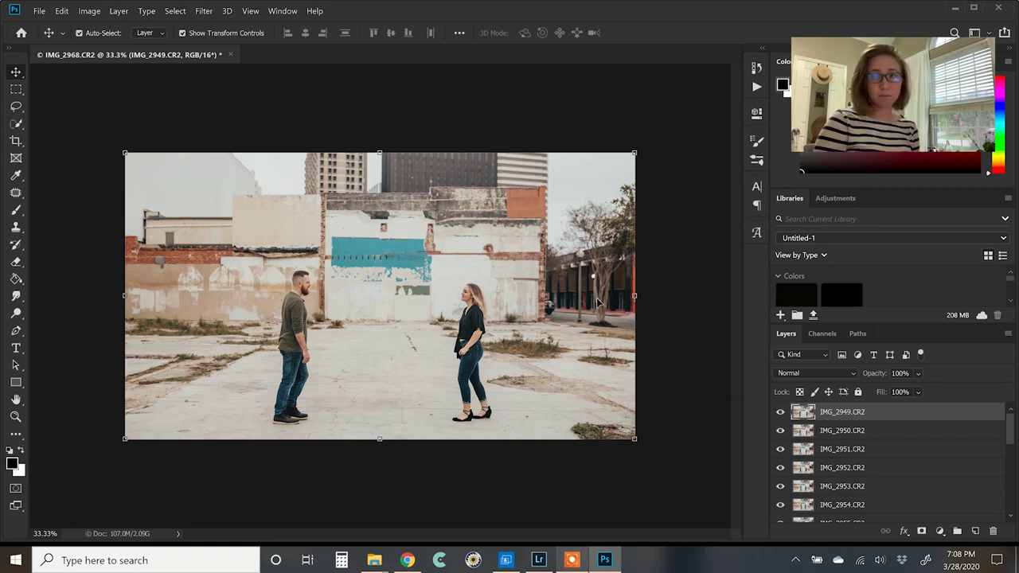
Show the Timeline panel and create a frame animation
{"action": "scroll", "coordinate": [933, 462], "scroll_direction": "down", "scroll_amount": 4}
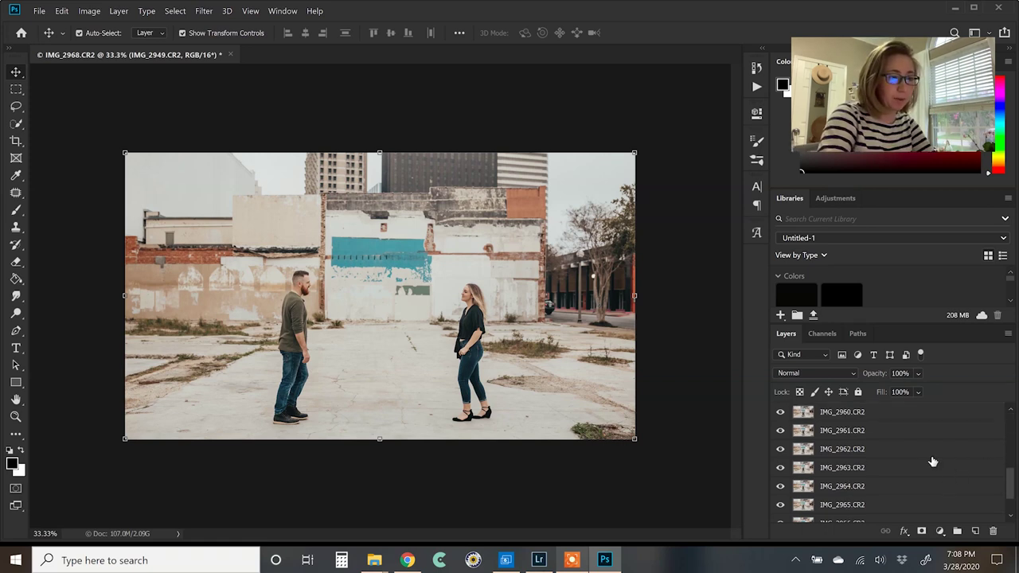
{"action": "scroll", "coordinate": [933, 461], "scroll_direction": "up", "scroll_amount": 4}
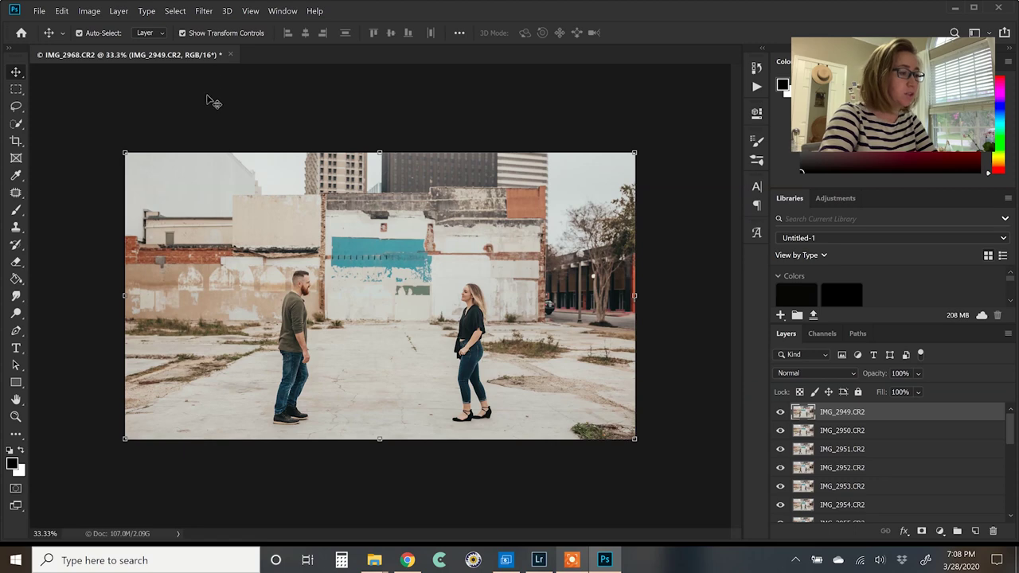
{"action": "left_click", "coordinate": [275, 11]}
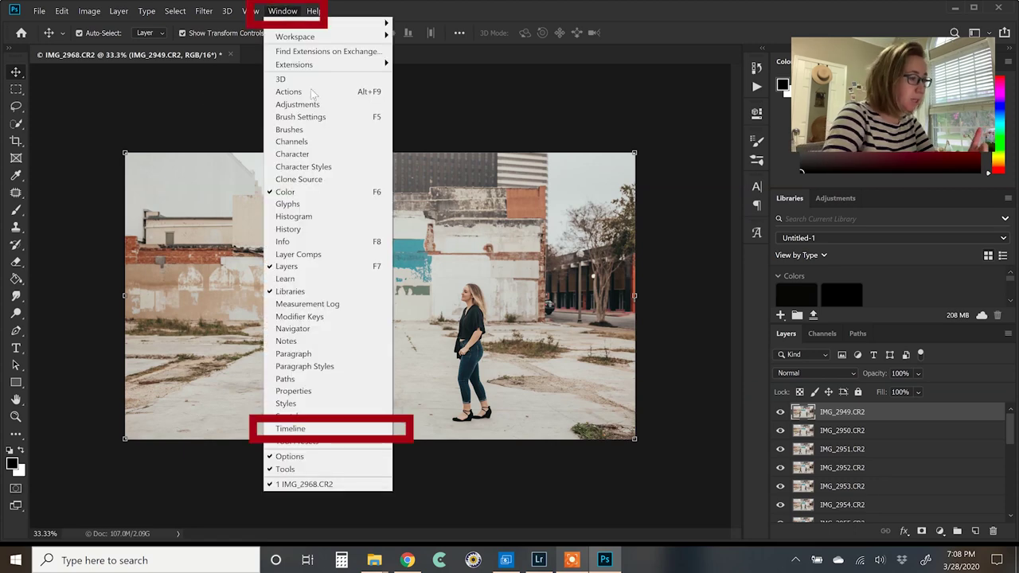
{"action": "left_click", "coordinate": [319, 430]}
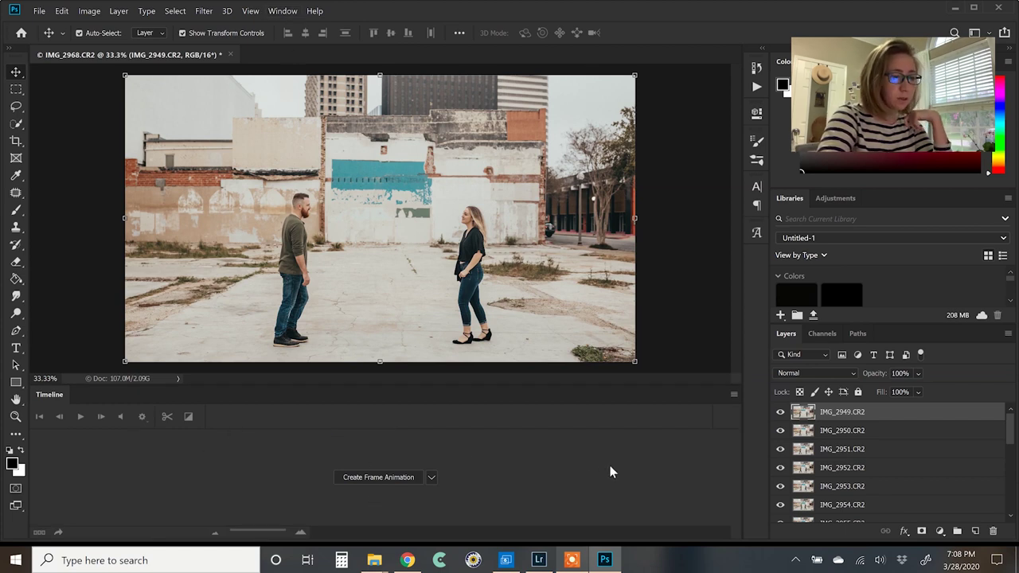
{"action": "left_click", "coordinate": [365, 481]}
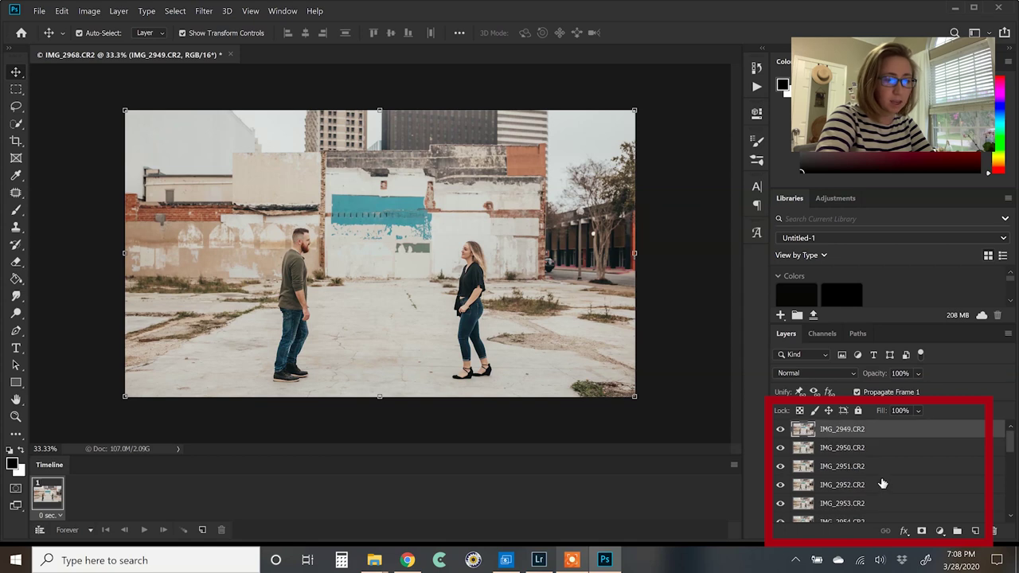
Select all photo layers through IMG_2968 and make one frame per layer
{"action": "scroll", "coordinate": [882, 483], "scroll_direction": "down", "scroll_amount": 5}
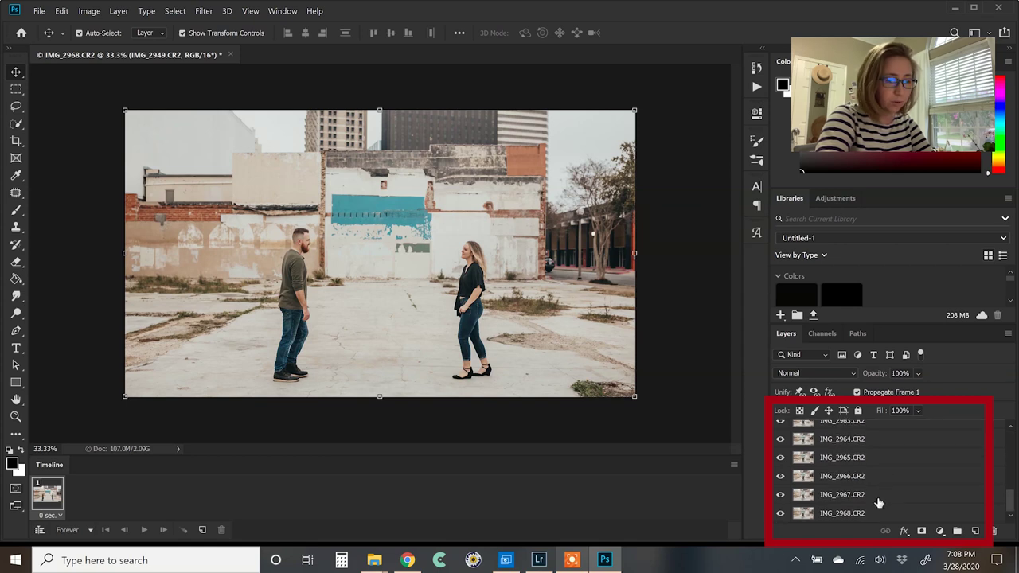
{"action": "left_click", "coordinate": [887, 518], "text": "shift"}
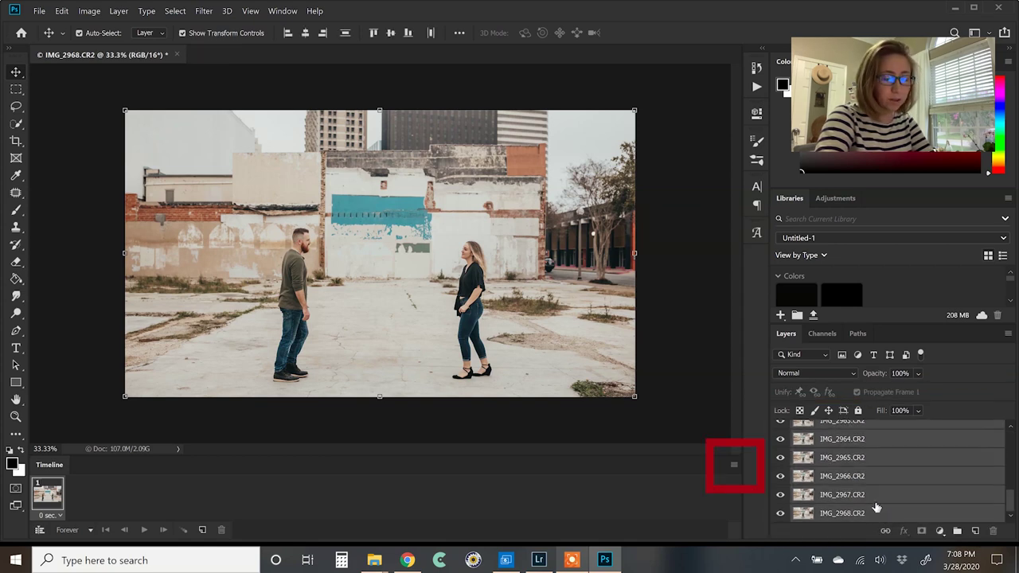
{"action": "left_click", "coordinate": [734, 467]}
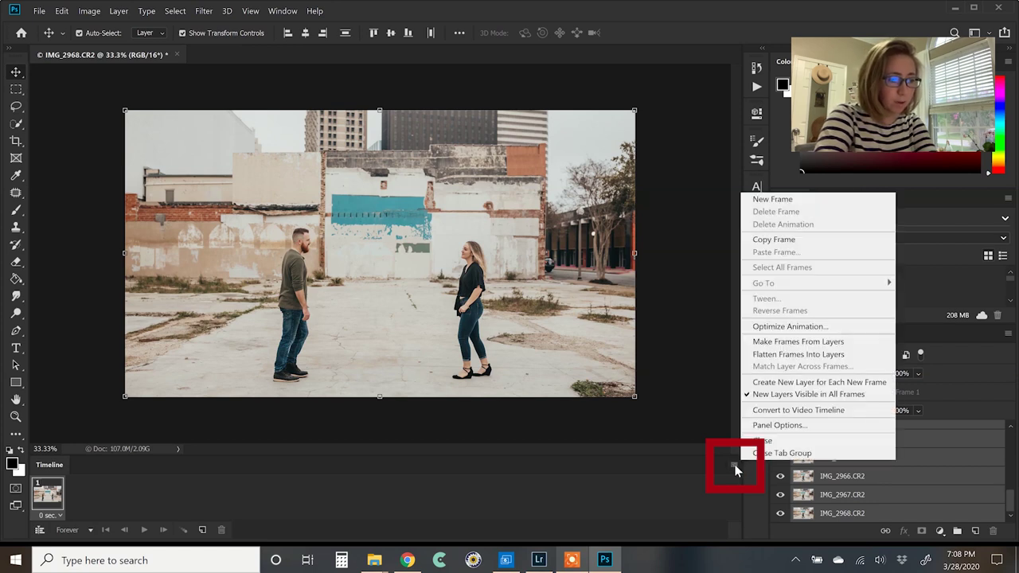
{"action": "left_click", "coordinate": [814, 344]}
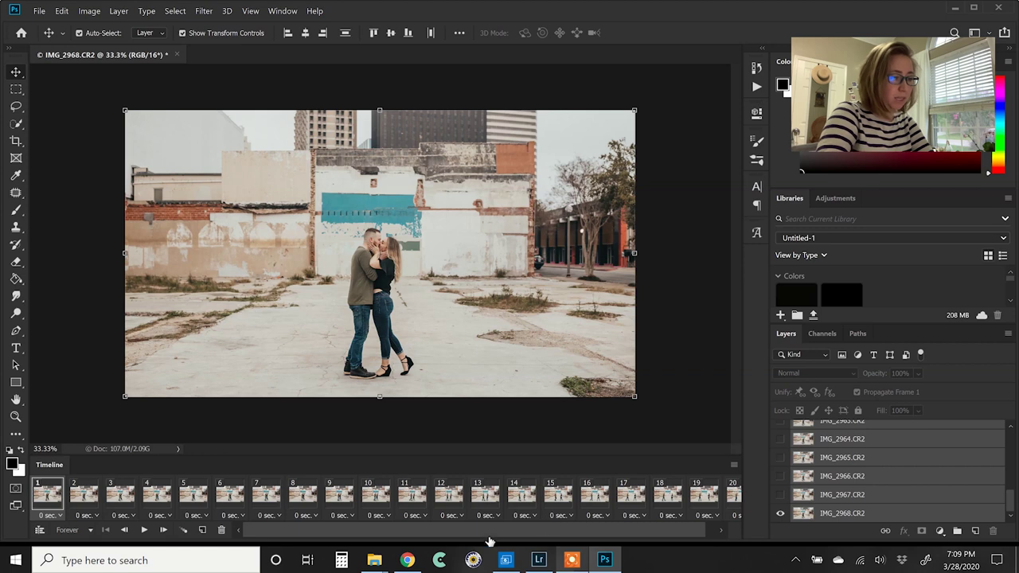
Play the 20-frame Forever-looping animation, then stop it on frame 16
{"action": "left_click_drag", "start_coordinate": [513, 536], "coordinate": [589, 539]}
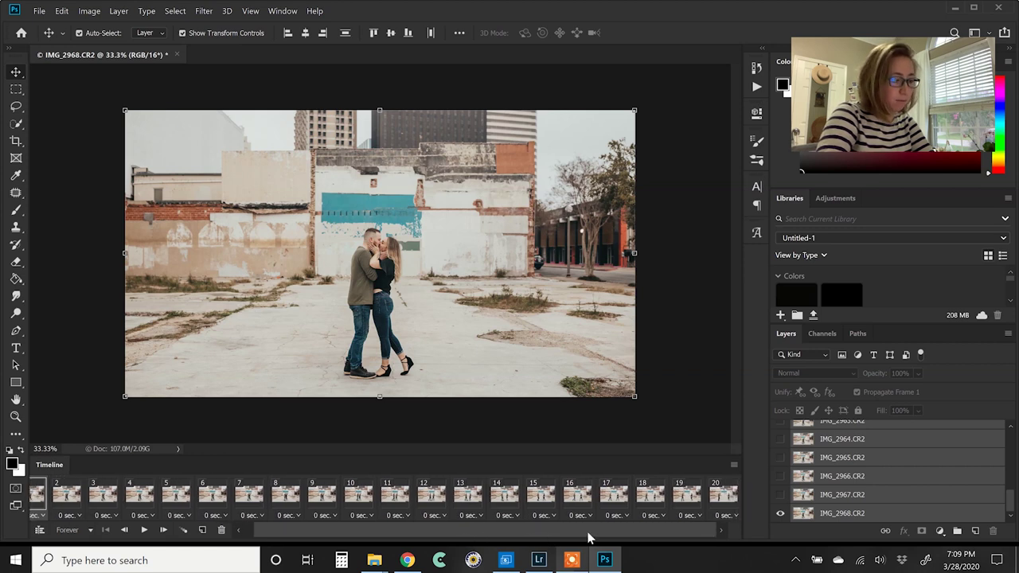
{"action": "left_click", "coordinate": [146, 532]}
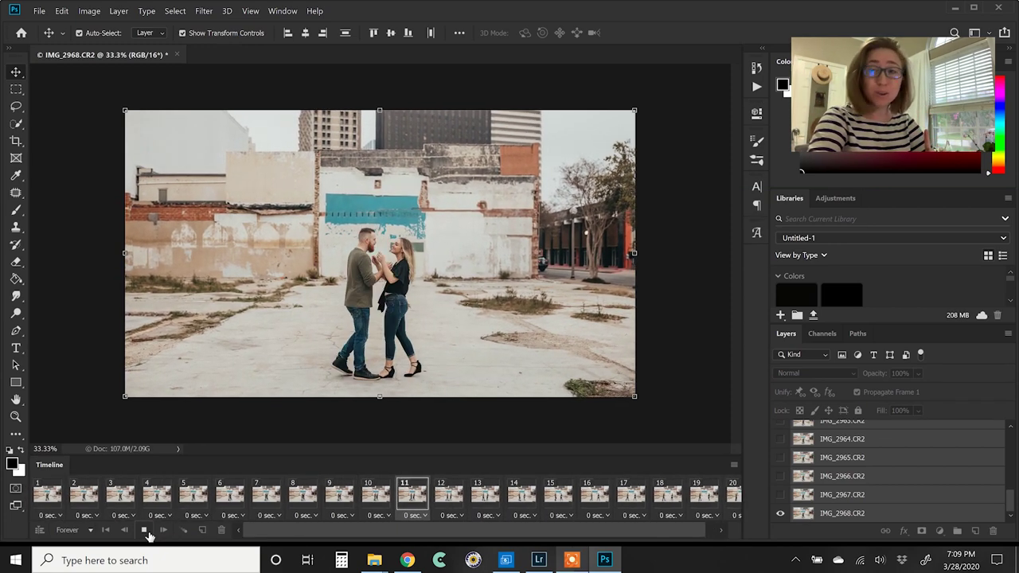
{"action": "left_click", "coordinate": [148, 535]}
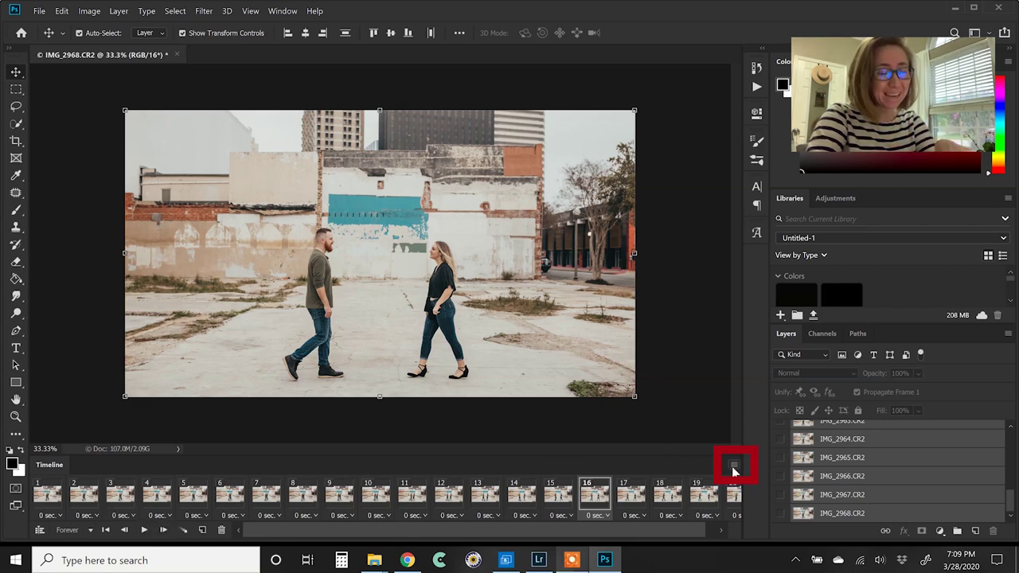
Reverse all 20 frames so the couple walks toward the kiss, then play it
{"action": "left_click", "coordinate": [733, 466]}
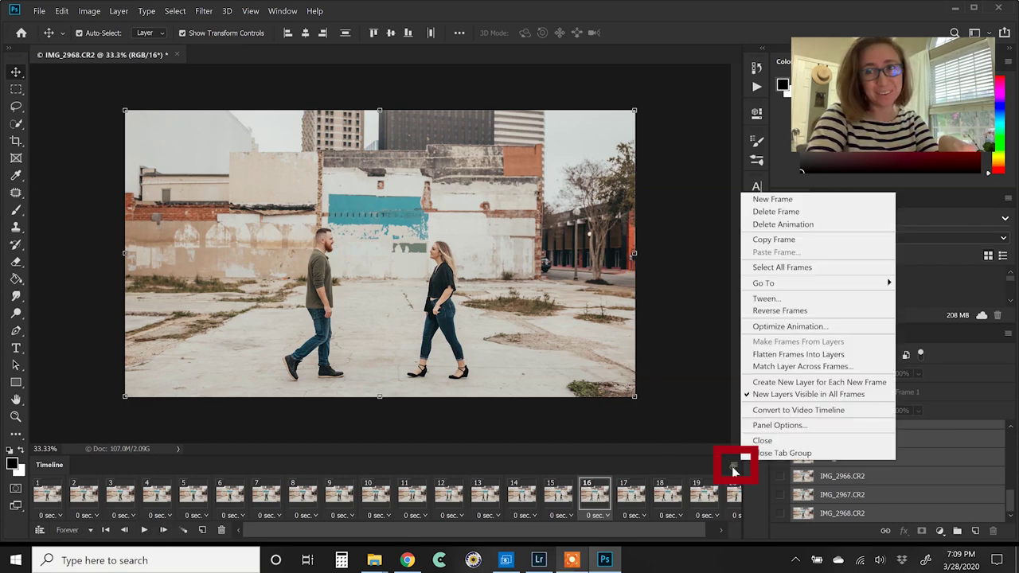
{"action": "left_click", "coordinate": [820, 311]}
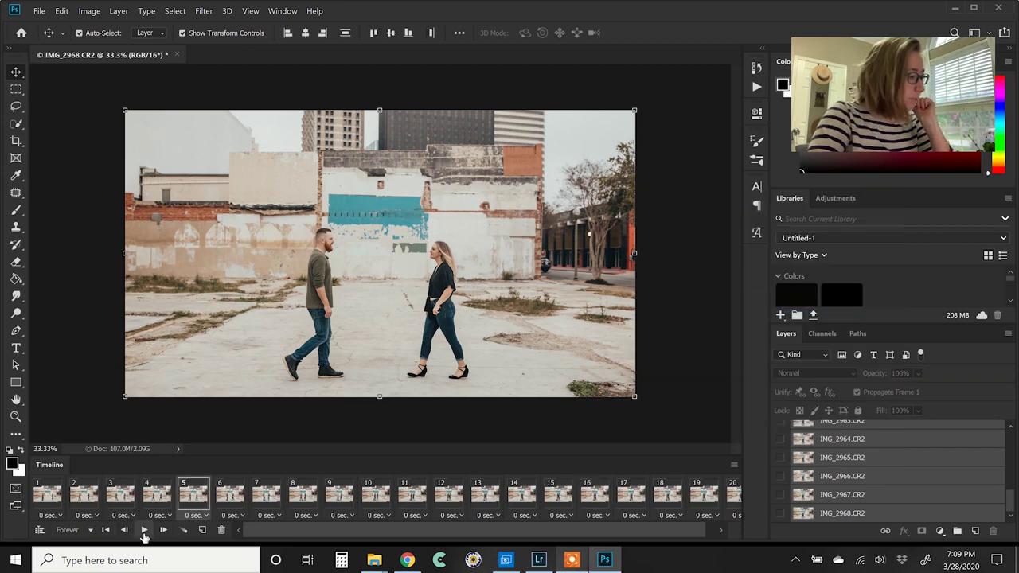
{"action": "left_click", "coordinate": [143, 531]}
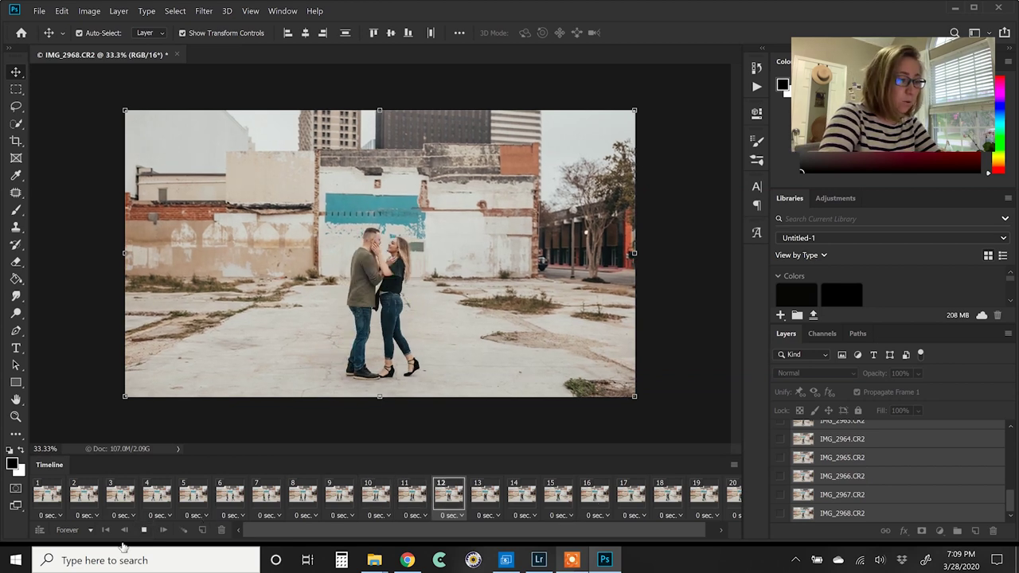
Stop playback on frame 15, where the couple kisses, and review the layer list
{"action": "left_click", "coordinate": [144, 530]}
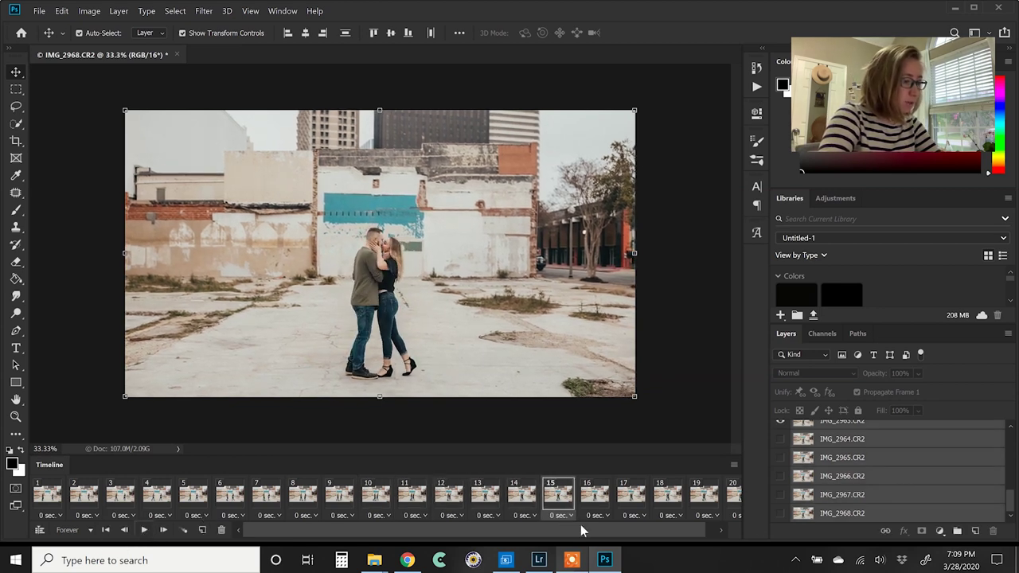
{"action": "scroll", "coordinate": [887, 489], "scroll_direction": "up", "scroll_amount": 5}
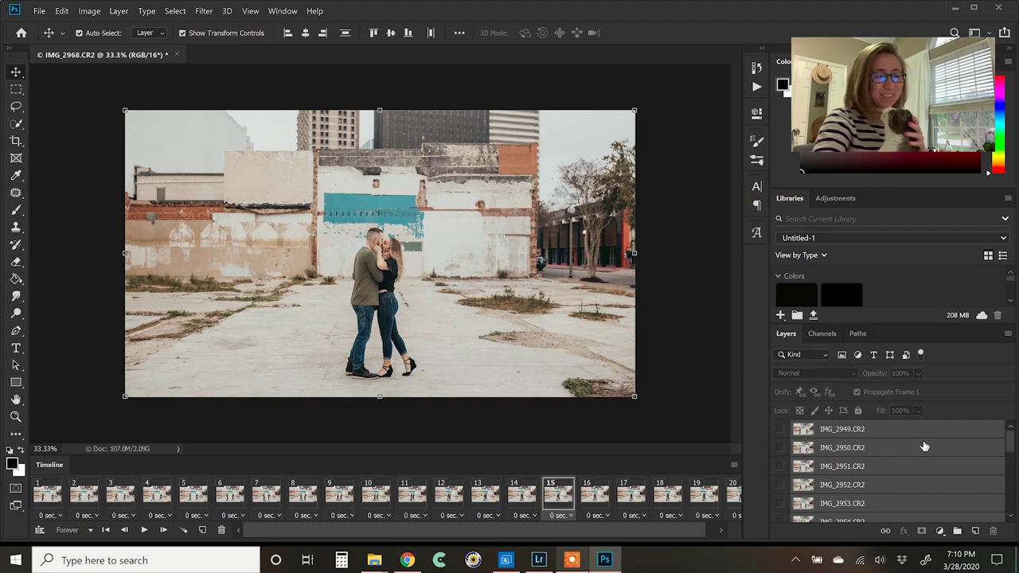
{"action": "scroll", "coordinate": [975, 455], "scroll_direction": "down", "scroll_amount": 5}
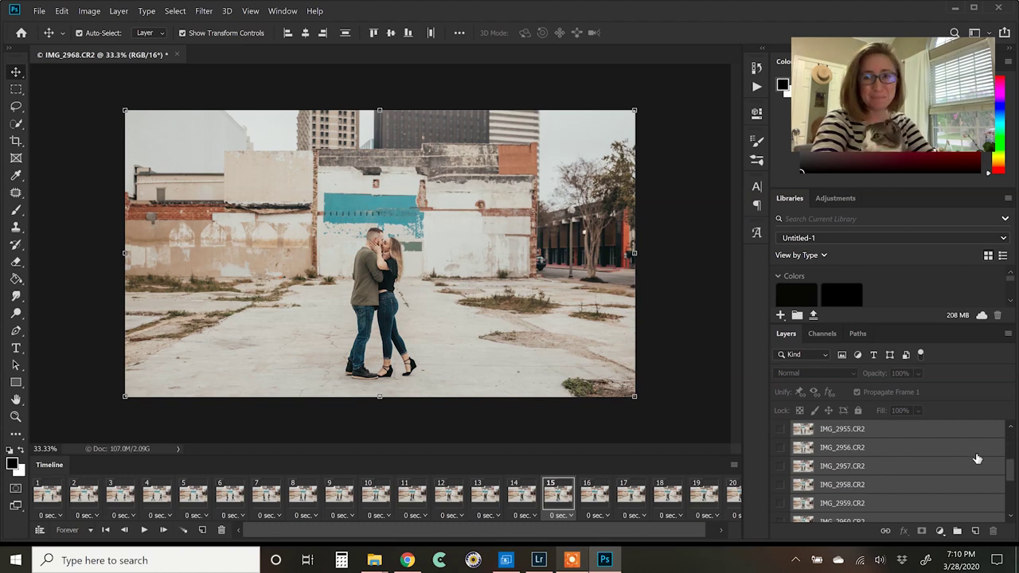
{"action": "scroll", "coordinate": [912, 448], "scroll_direction": "up", "scroll_amount": 3}
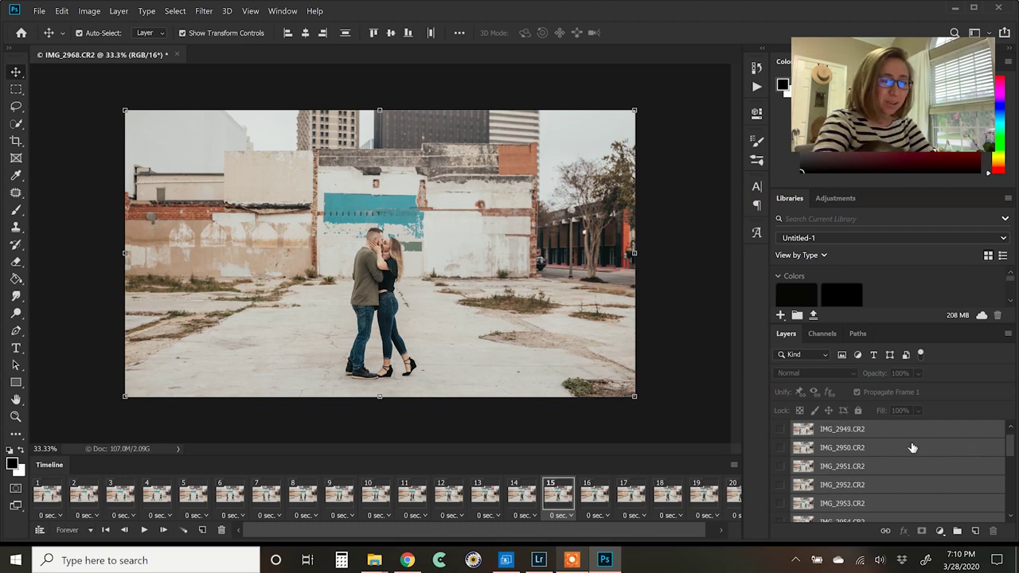
{"action": "scroll", "coordinate": [912, 448], "scroll_direction": "down", "scroll_amount": 13}
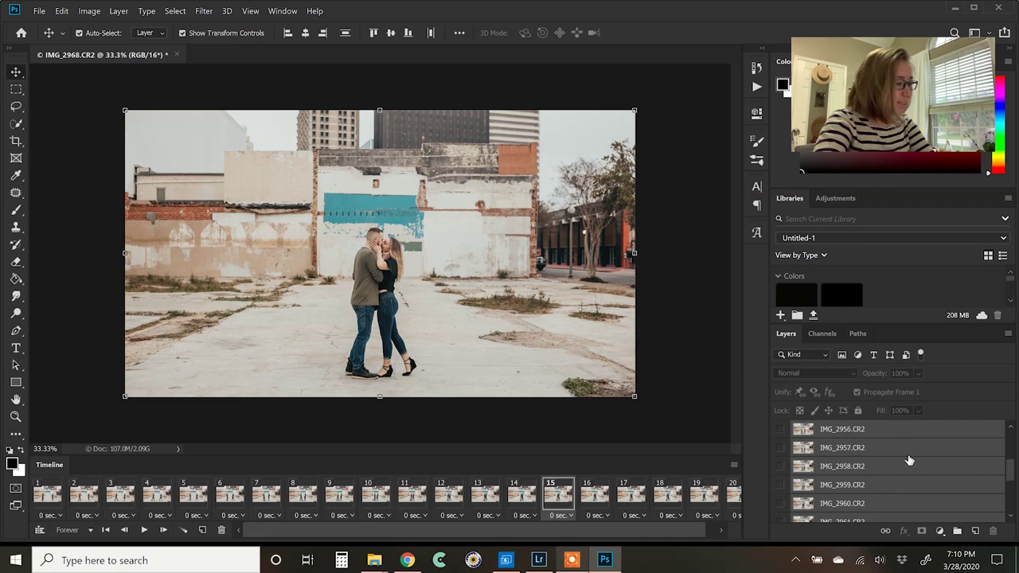
{"action": "left_click", "coordinate": [62, 10]}
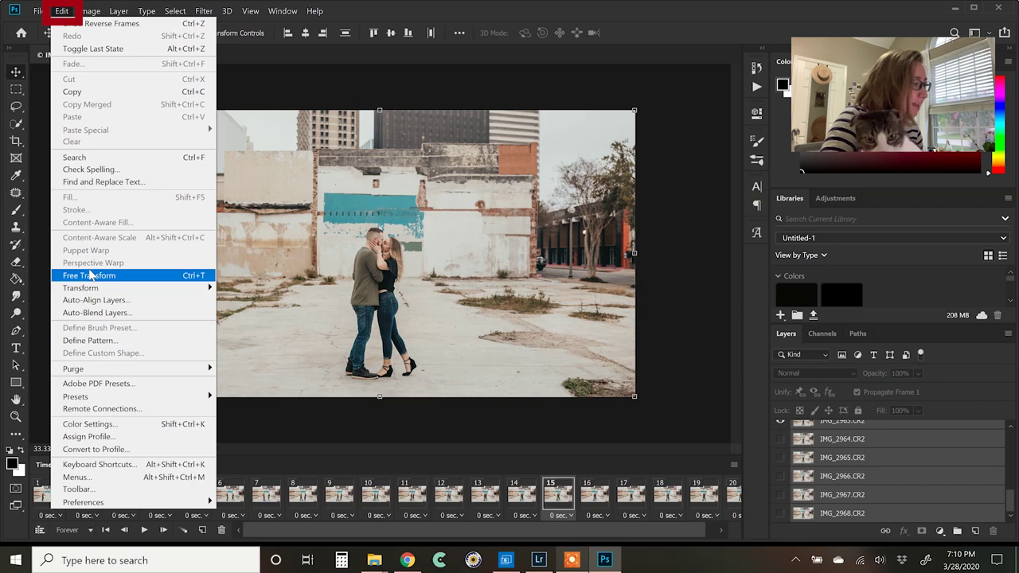
Auto-align all 20 photo layers using the Auto projection
{"action": "left_click", "coordinate": [83, 300]}
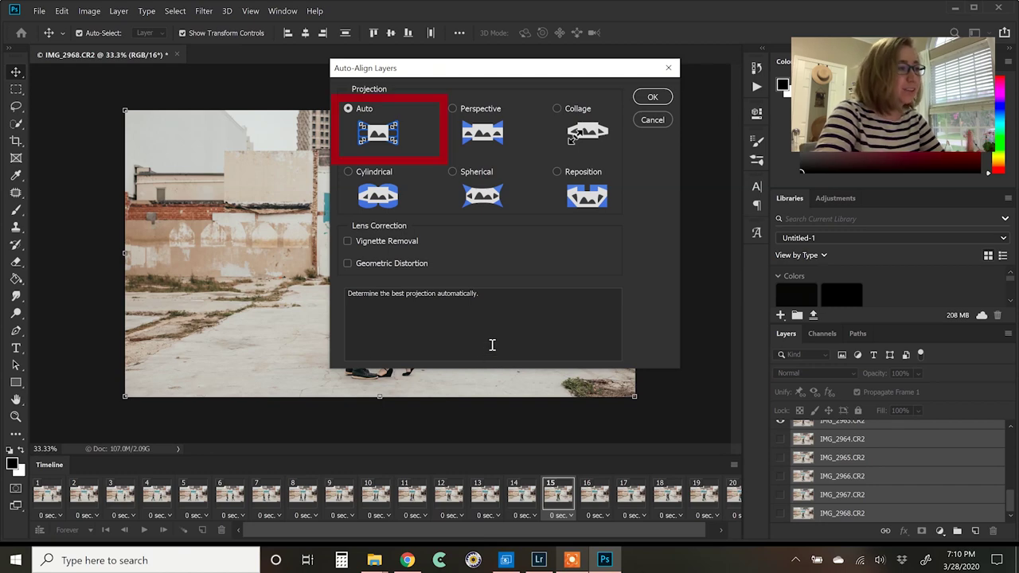
{"action": "left_click", "coordinate": [653, 98]}
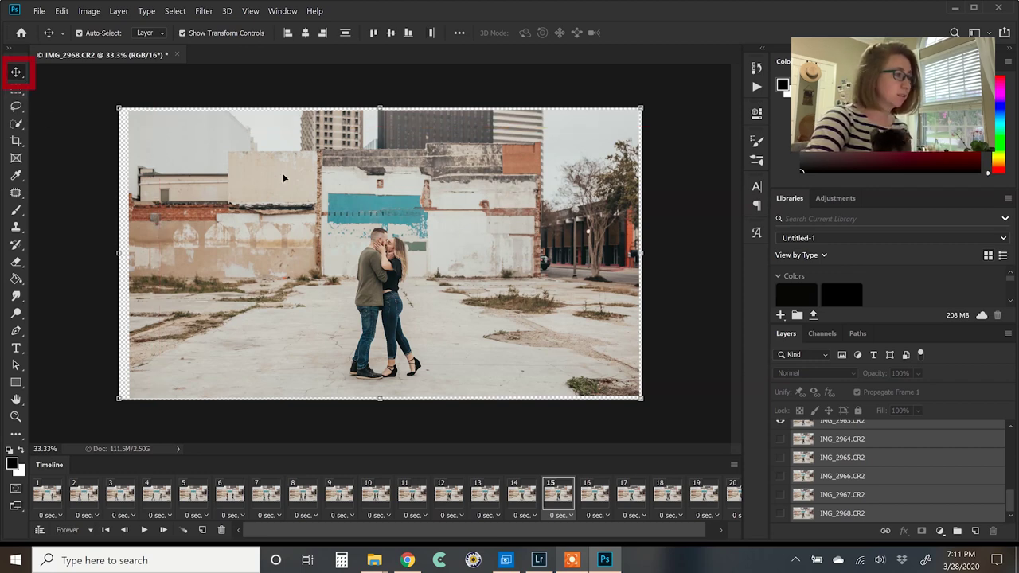
Scale the aligned layers up to about 106.45% with Free Transform to cover the edge gaps
{"action": "key", "text": "ctrl+t"}
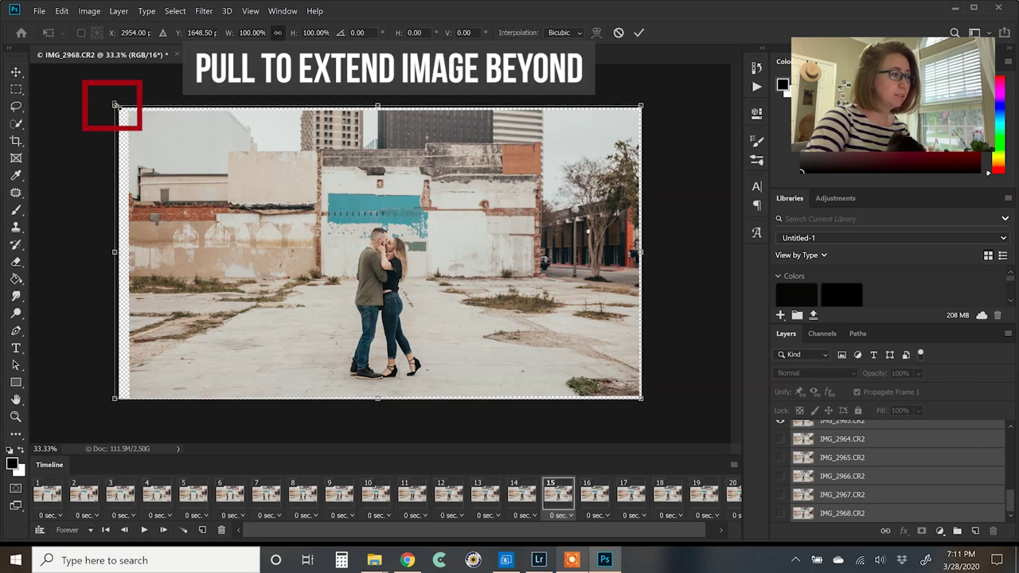
{"action": "left_click_drag", "start_coordinate": [115, 104], "coordinate": [102, 99]}
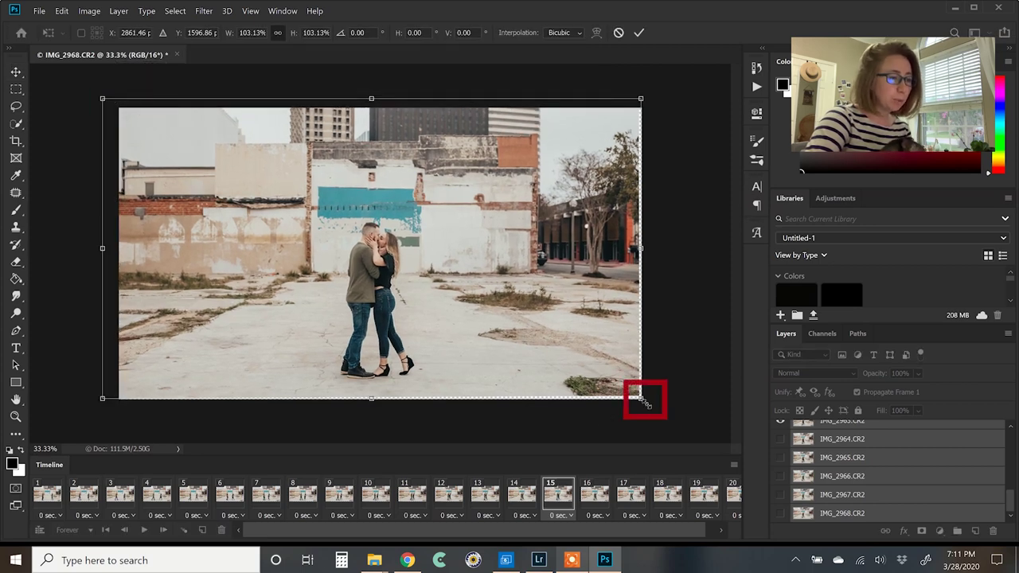
{"action": "left_click_drag", "start_coordinate": [643, 401], "coordinate": [659, 419]}
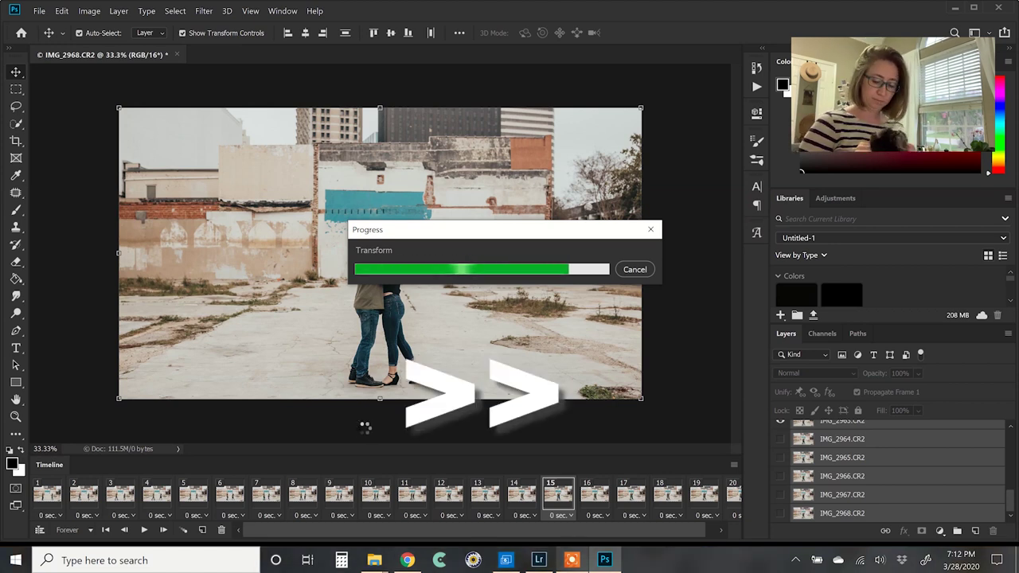
Play and stop the Timeline animation twice to check alignment, deselecting the layers in between
{"action": "left_click", "coordinate": [144, 530]}
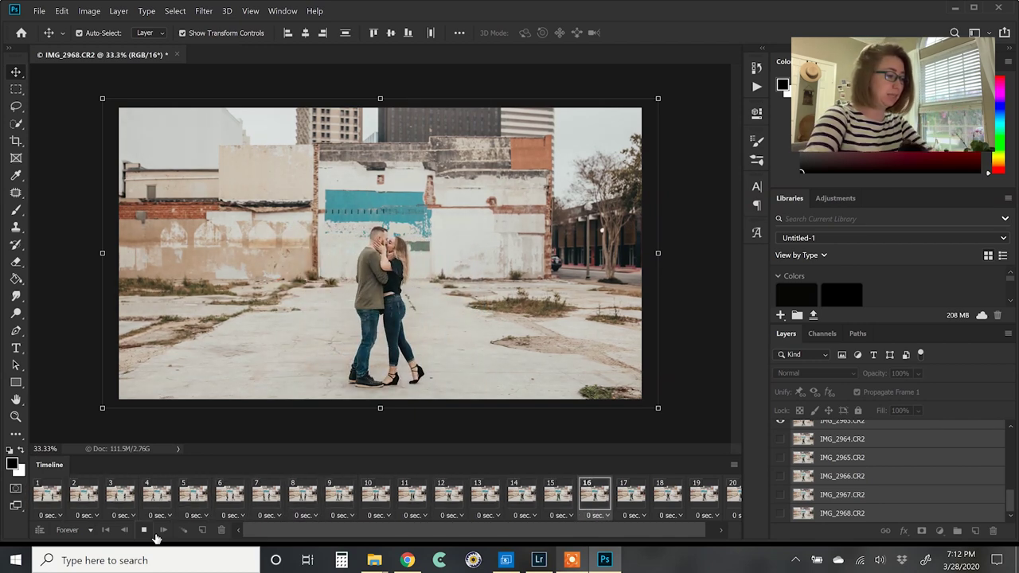
{"action": "left_click", "coordinate": [155, 535]}
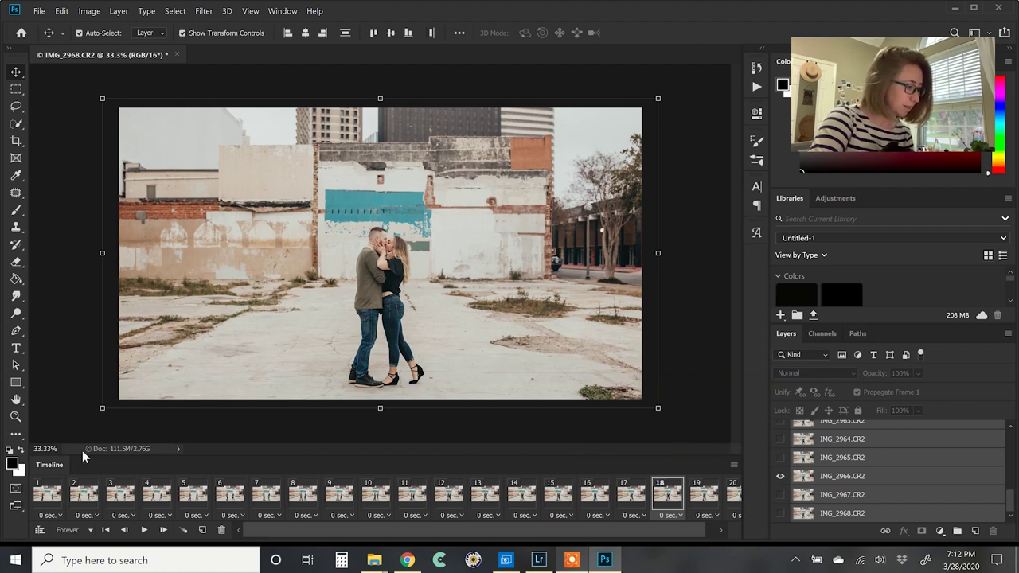
{"action": "left_click", "coordinate": [268, 434]}
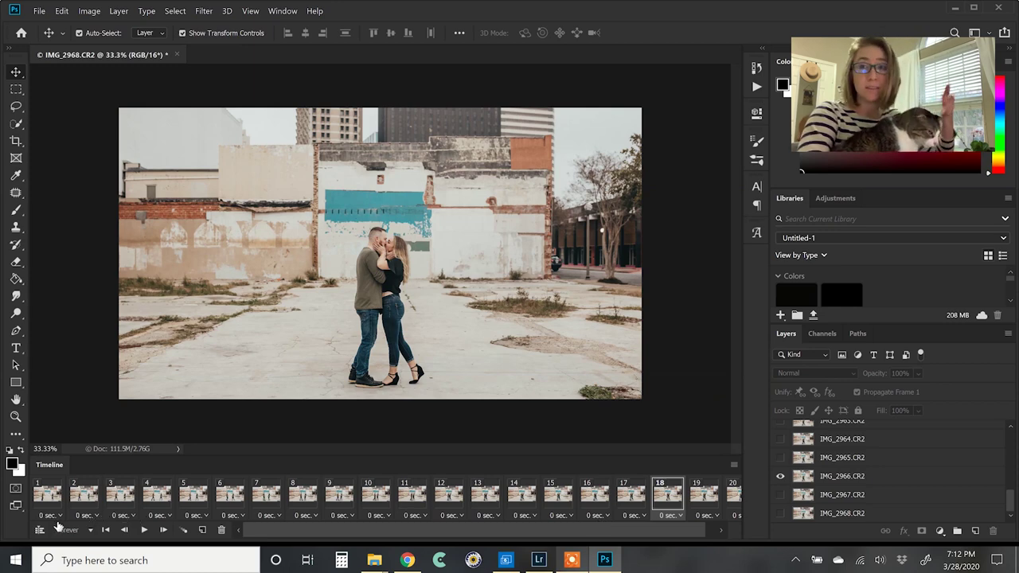
{"action": "left_click", "coordinate": [148, 533]}
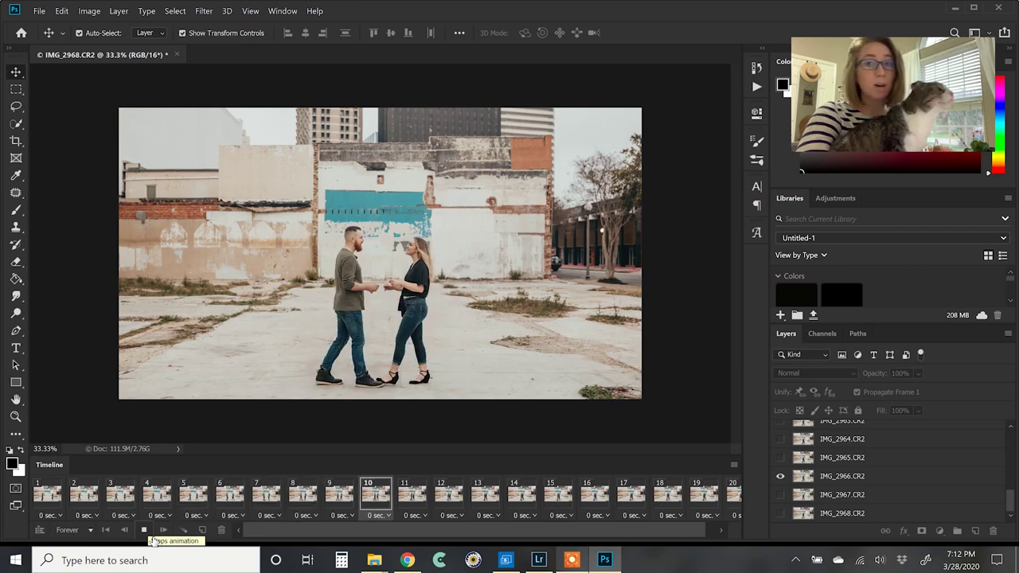
{"action": "left_click", "coordinate": [148, 533]}
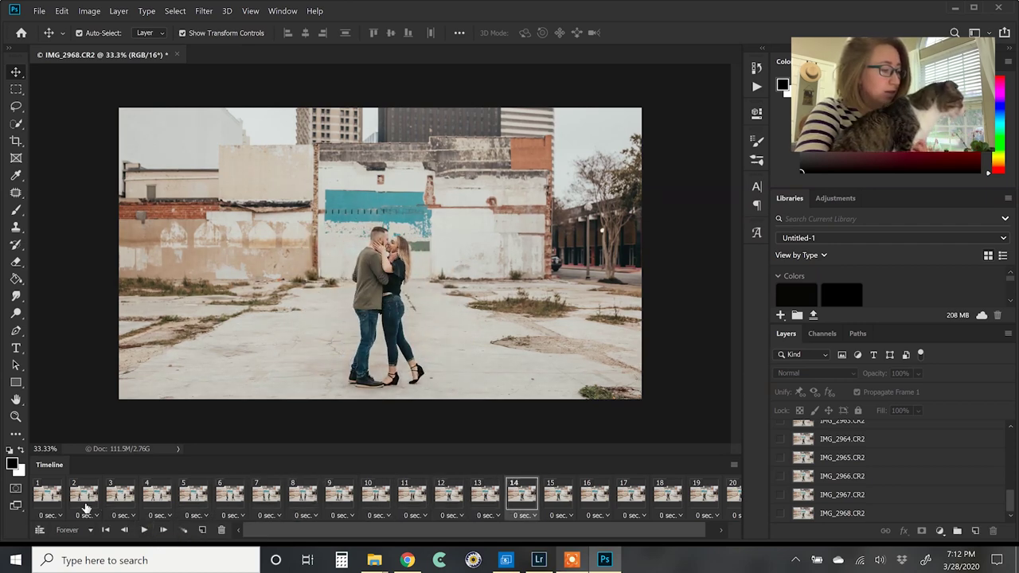
Select all 20 frames, from frame 1 through frame 20
{"action": "left_click", "coordinate": [57, 501]}
{"action": "scroll", "coordinate": [386, 514], "scroll_direction": "right", "scroll_amount": 1}
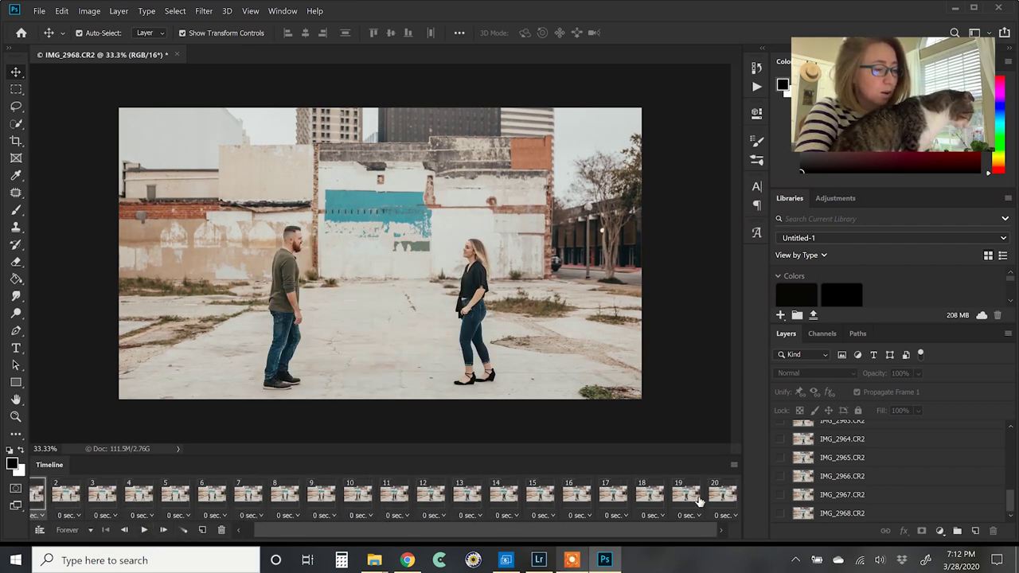
{"action": "left_click", "coordinate": [725, 500], "text": "shift"}
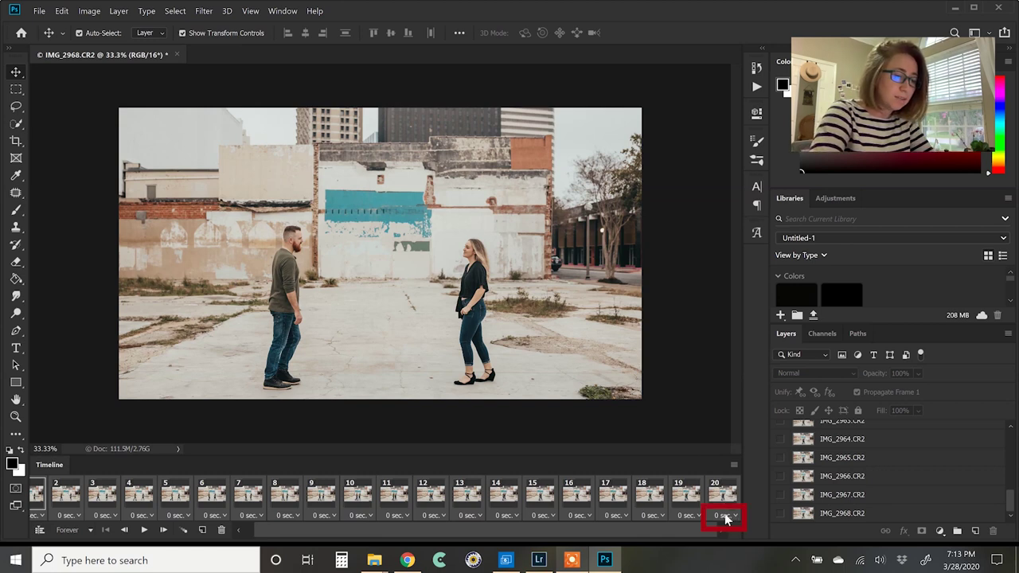
{"action": "left_click", "coordinate": [725, 516]}
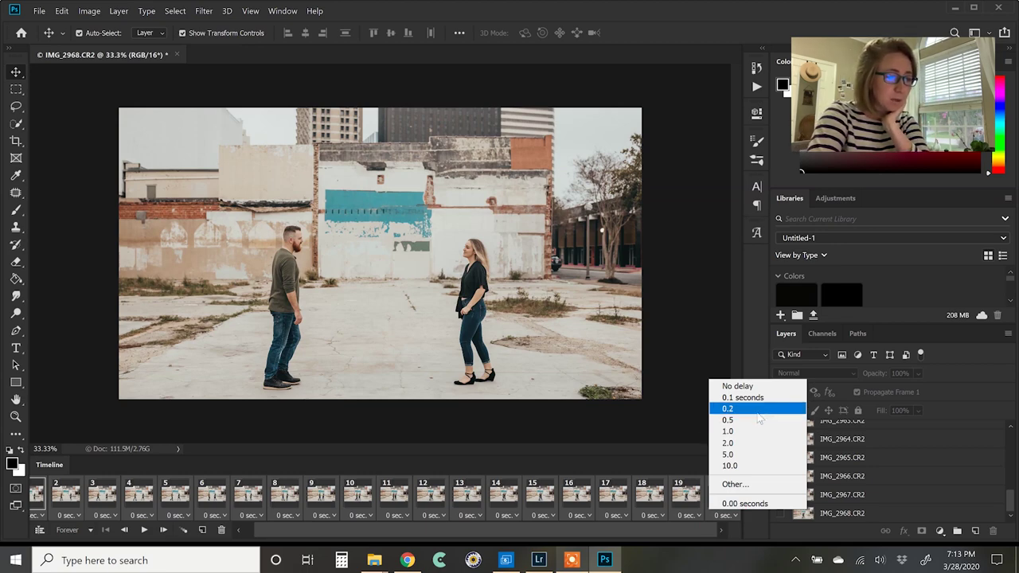
Set every selected frame's delay to a custom 0.25 seconds
{"action": "left_click", "coordinate": [757, 485]}
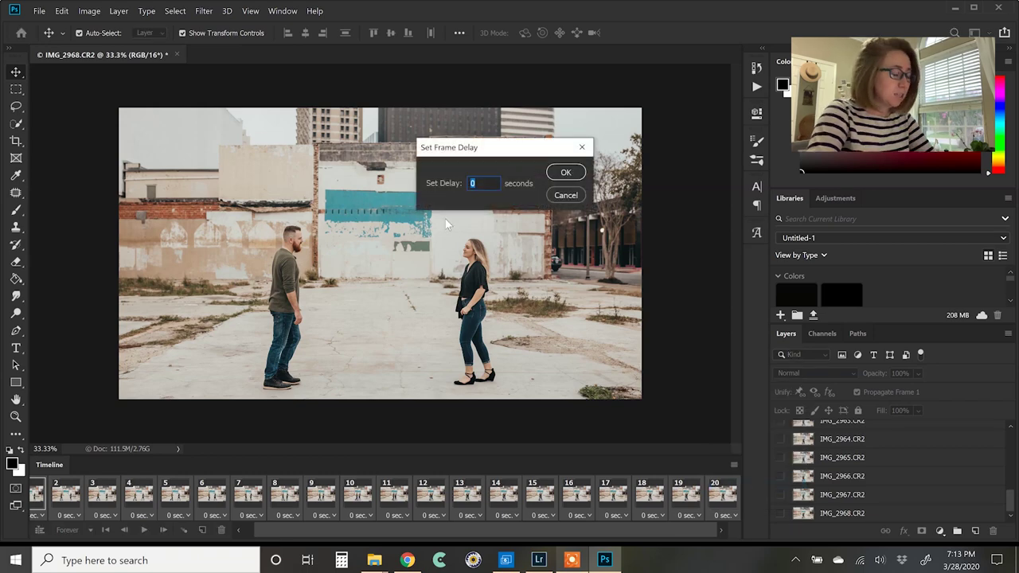
{"action": "type", "text": "0.25"}
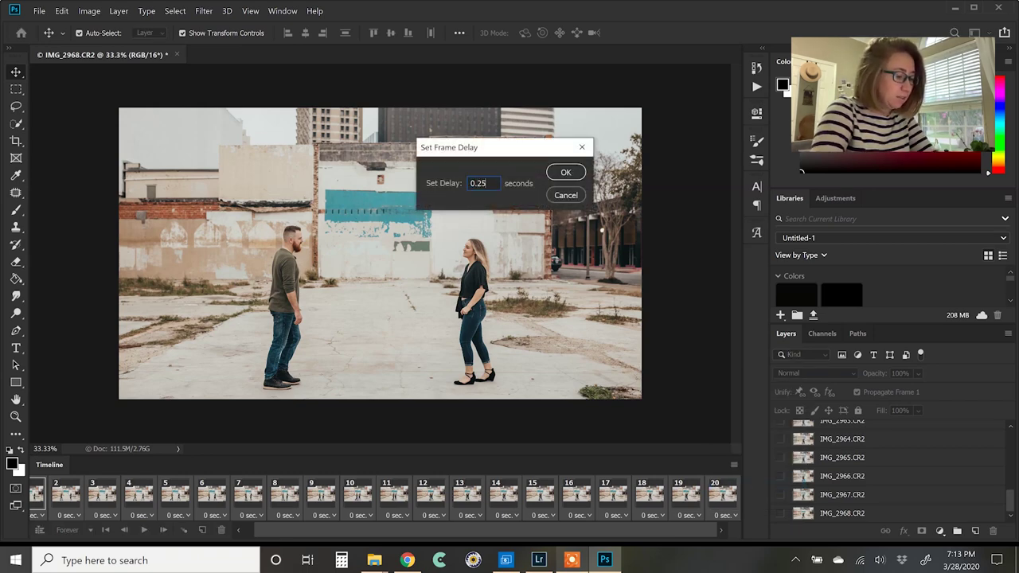
{"action": "left_click", "coordinate": [562, 171]}
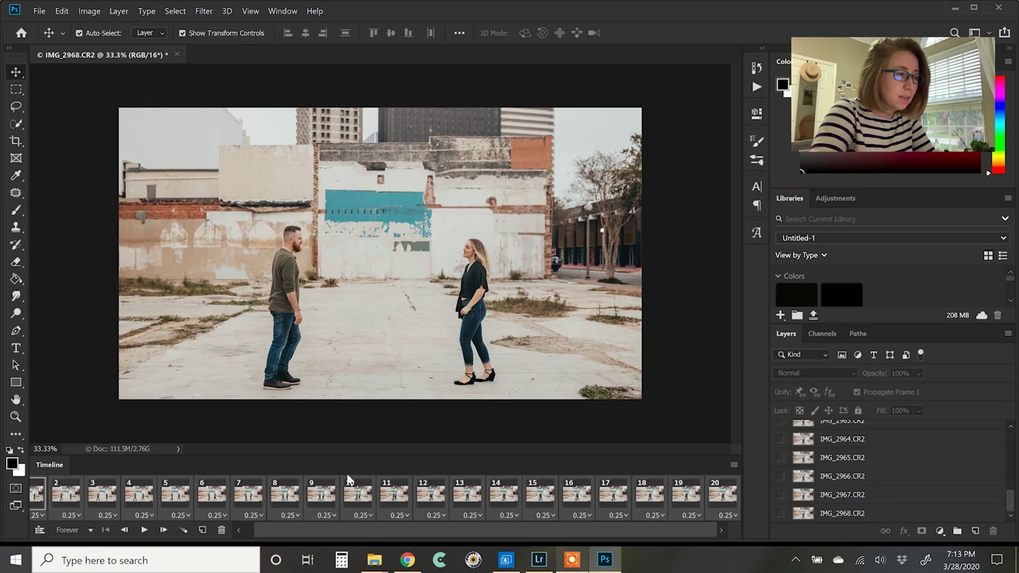
{"action": "left_click_drag", "start_coordinate": [298, 529], "coordinate": [296, 529]}
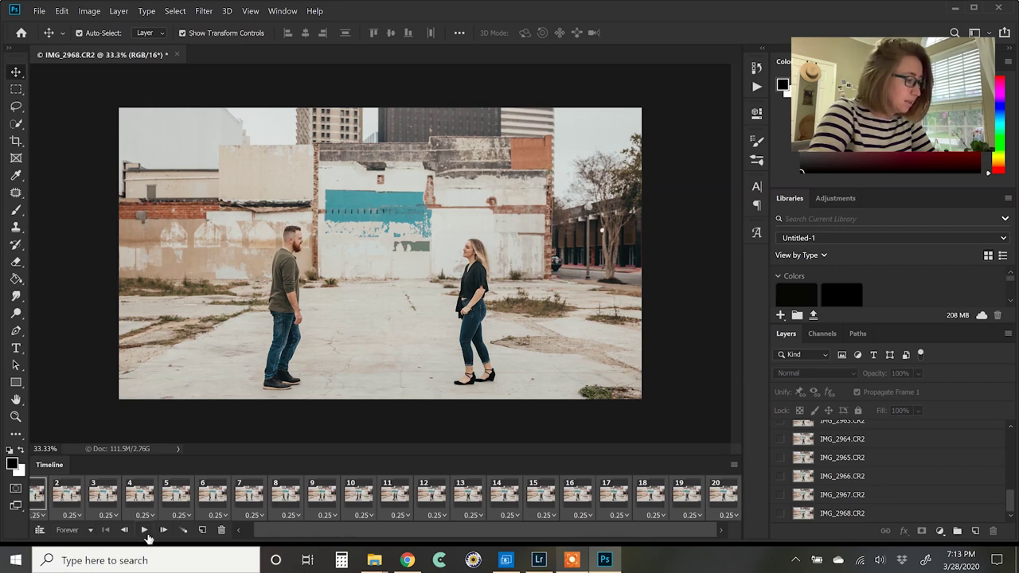
{"action": "left_click", "coordinate": [733, 516]}
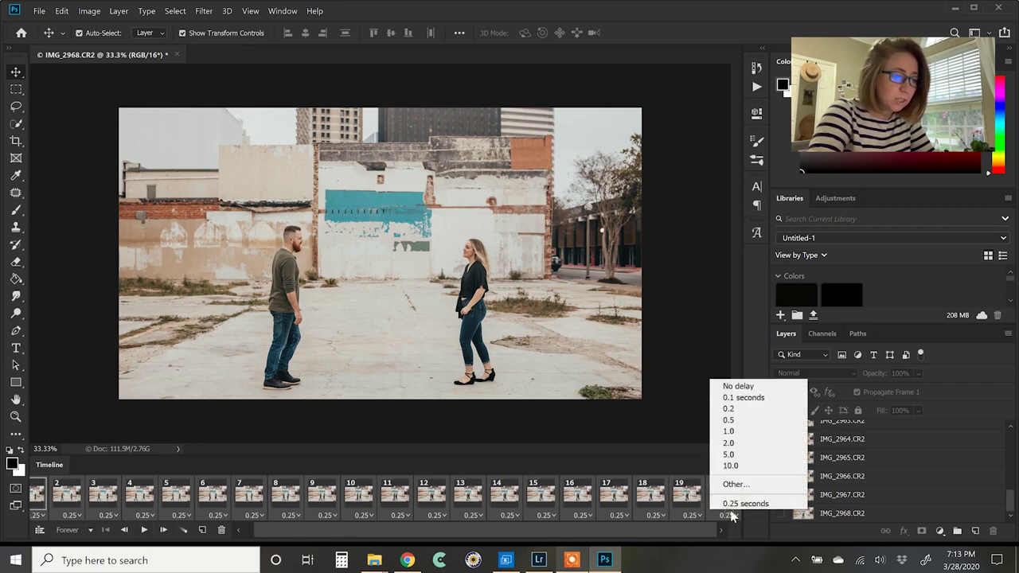
{"action": "left_click", "coordinate": [754, 430]}
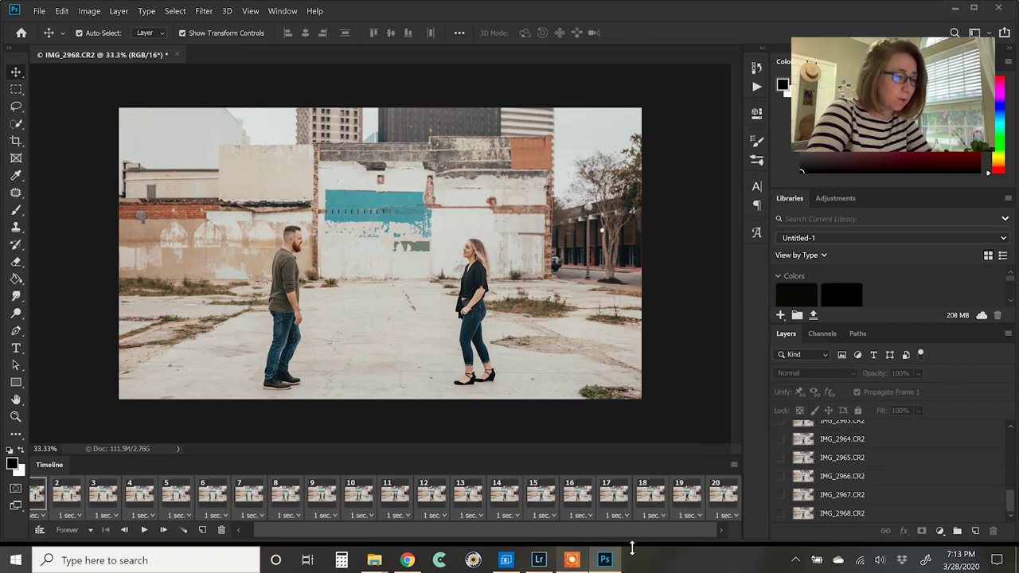
{"action": "left_click", "coordinate": [729, 516]}
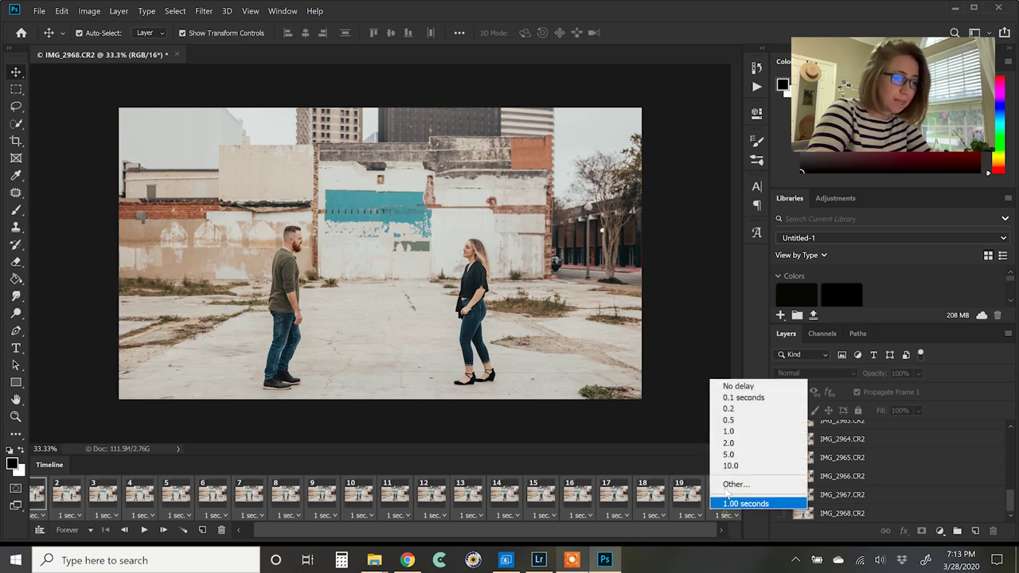
{"action": "left_click", "coordinate": [736, 484]}
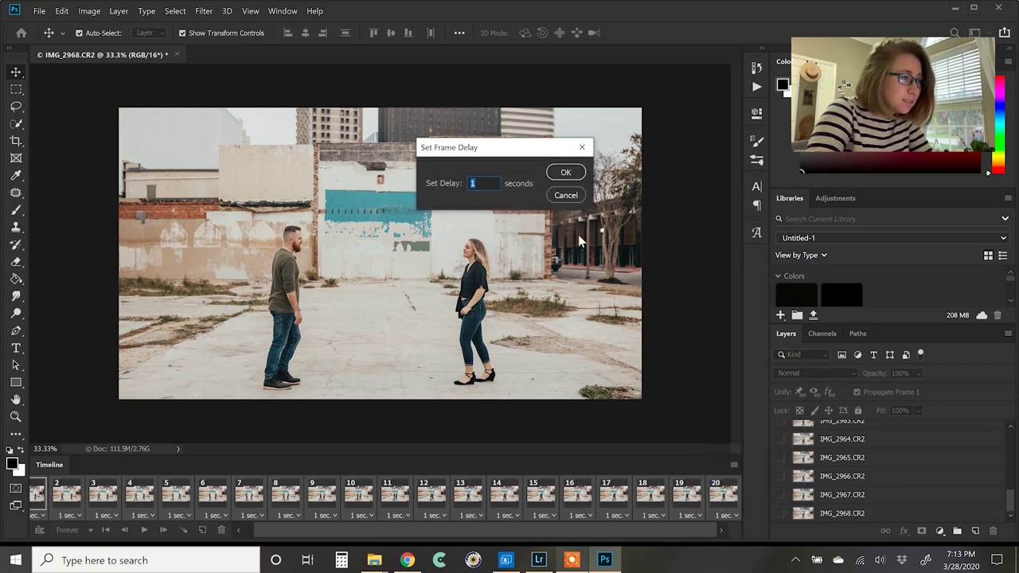
{"action": "type", "text": "0.25"}
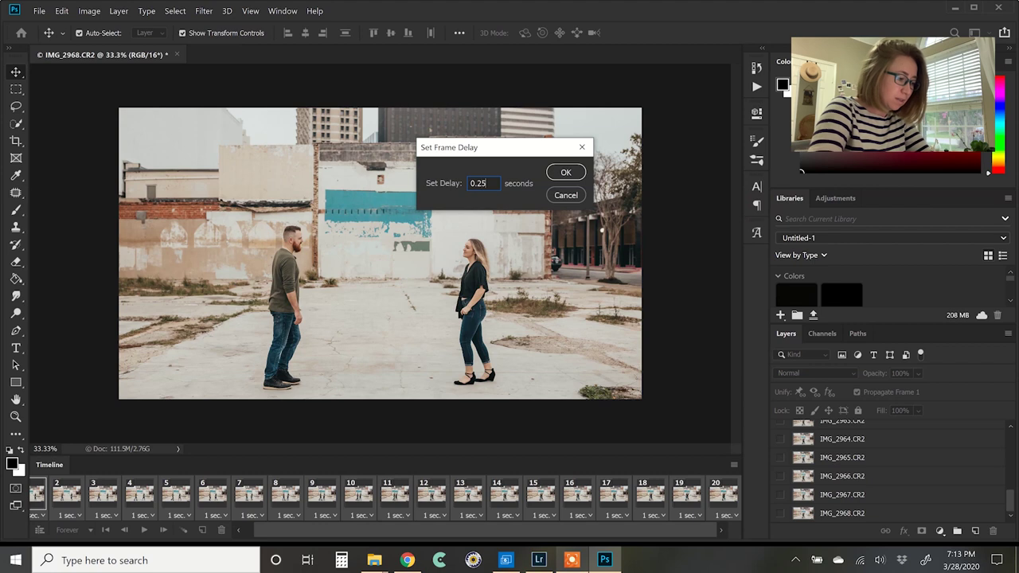
{"action": "left_click", "coordinate": [565, 172]}
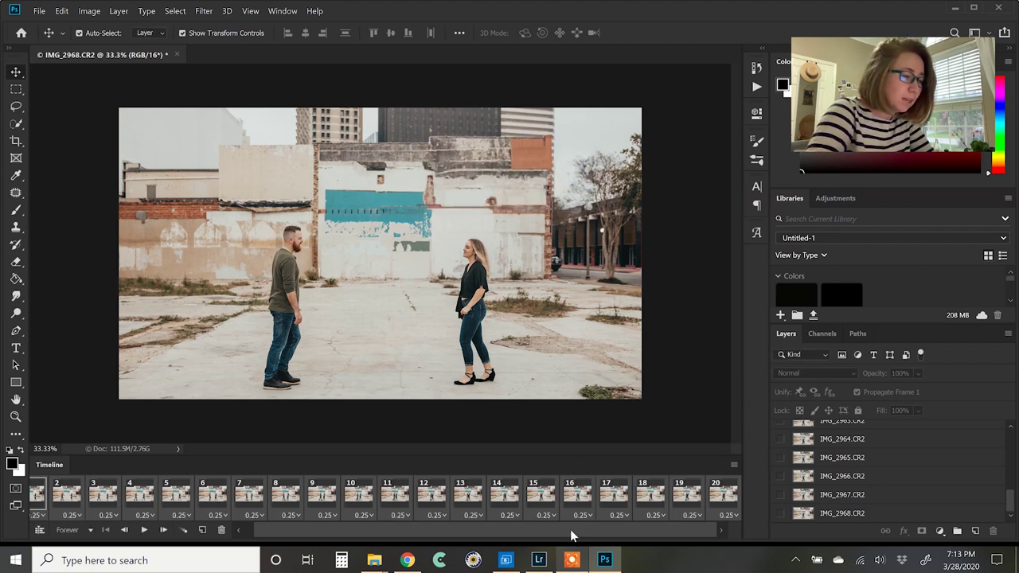
Hold the final kissing frame 20 for 1.0 second and start the preview
{"action": "left_click", "coordinate": [723, 516]}
{"action": "left_click", "coordinate": [721, 516]}
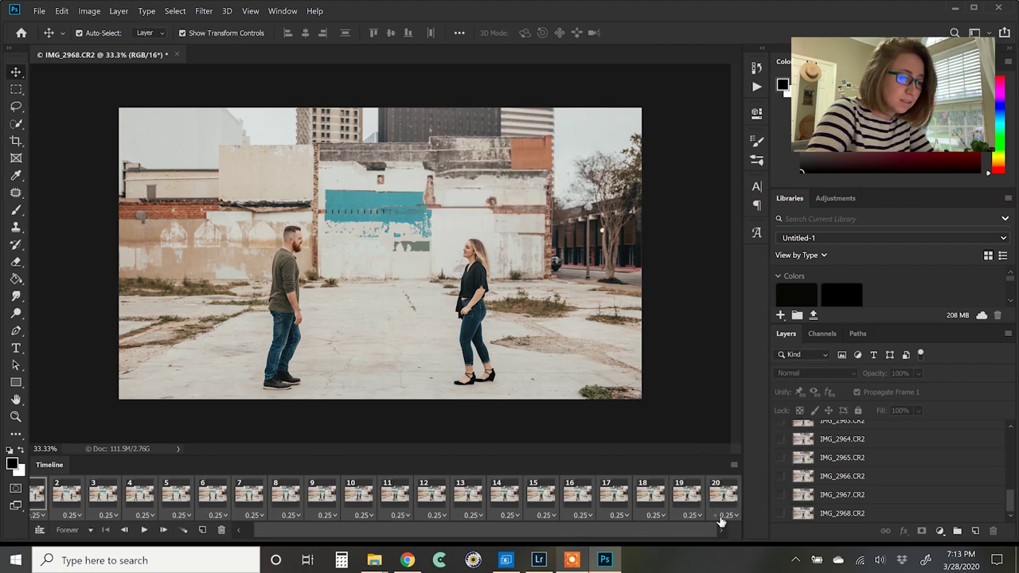
{"action": "left_click", "coordinate": [724, 495]}
{"action": "left_click", "coordinate": [730, 517]}
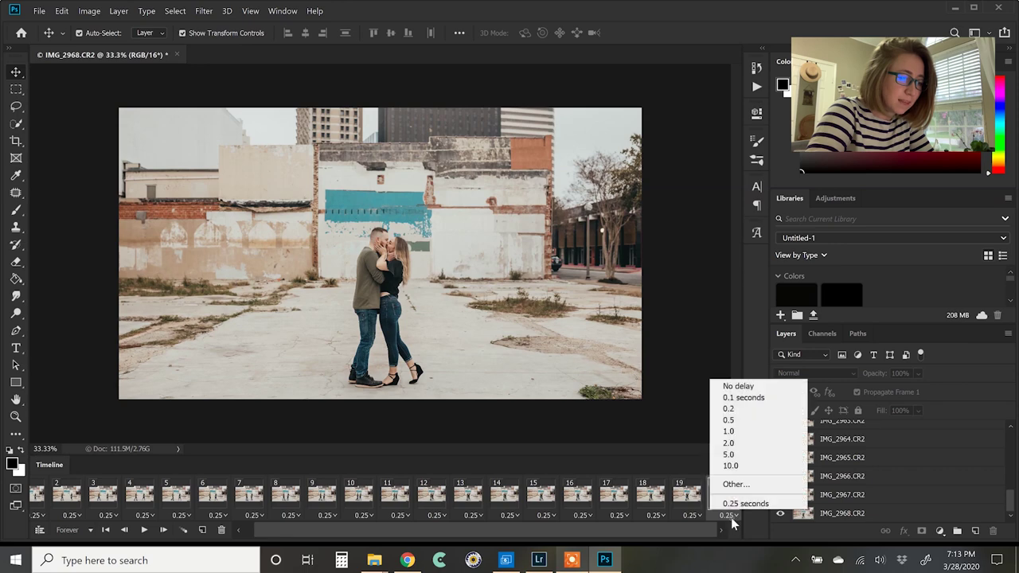
{"action": "left_click", "coordinate": [729, 431]}
{"action": "left_click_drag", "start_coordinate": [676, 530], "coordinate": [662, 531]}
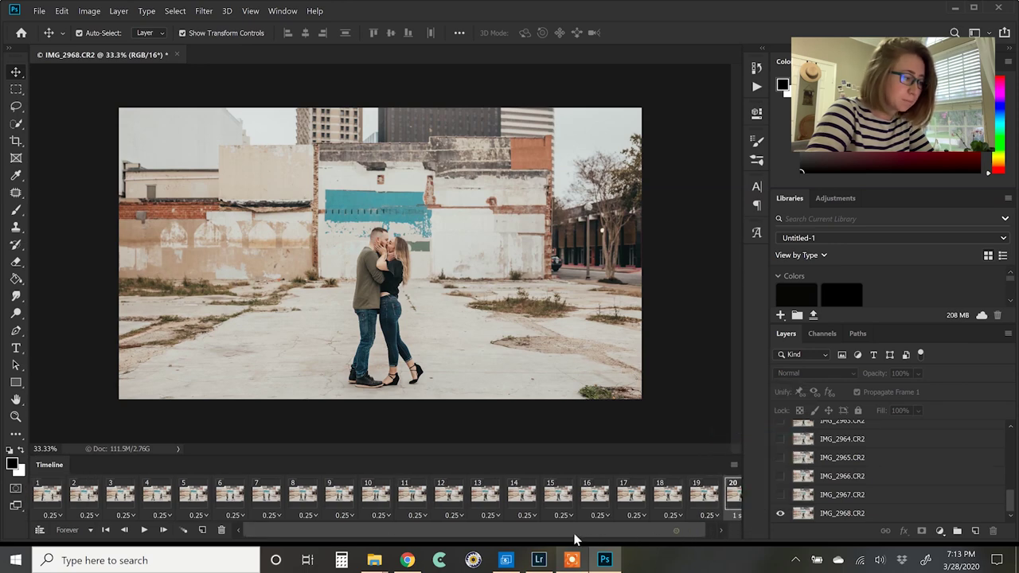
{"action": "left_click", "coordinate": [144, 530]}
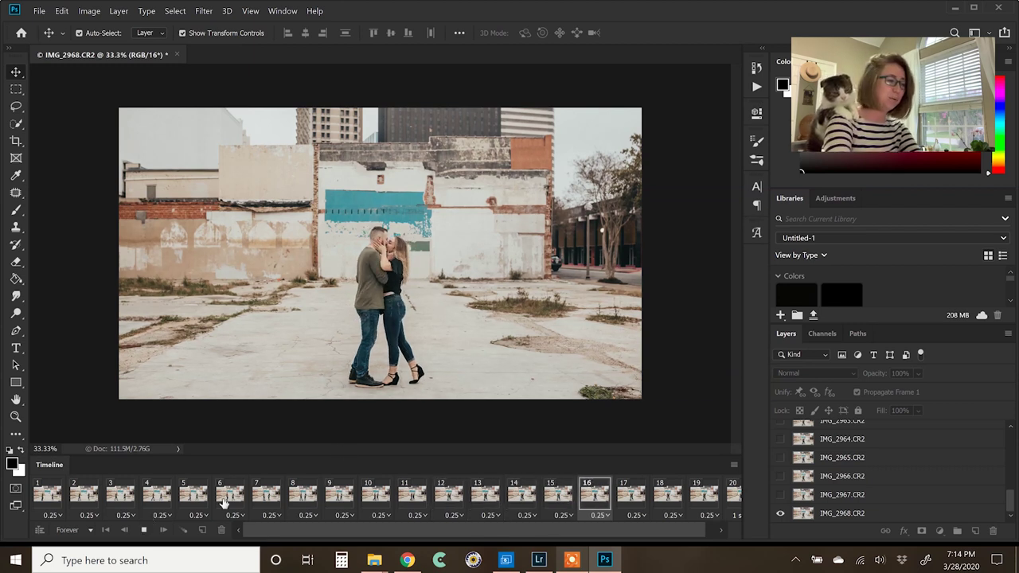
Stop the preview on the final kissing frame and bring up the File menu
{"action": "left_click", "coordinate": [144, 530]}
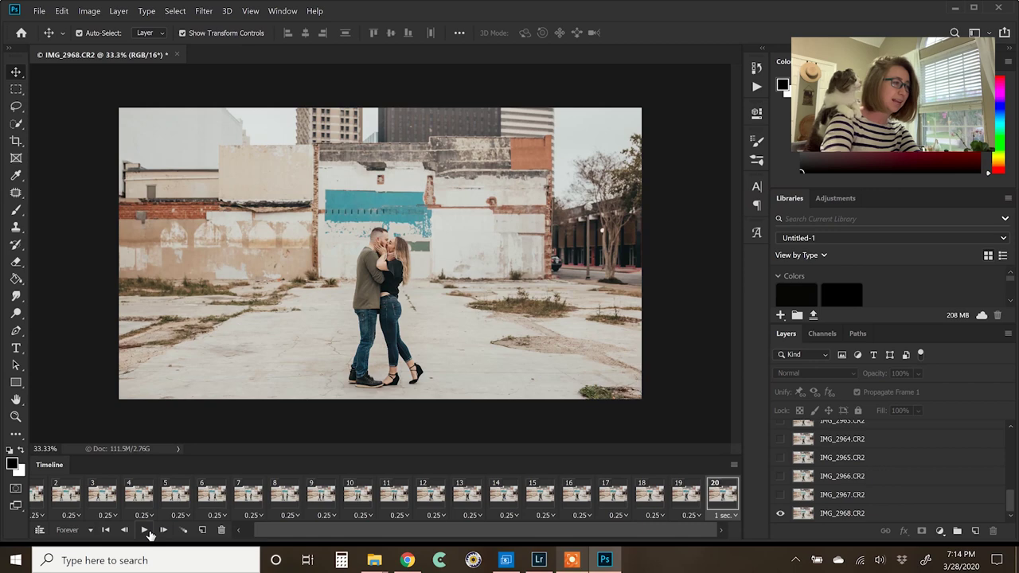
{"action": "left_click", "coordinate": [37, 11]}
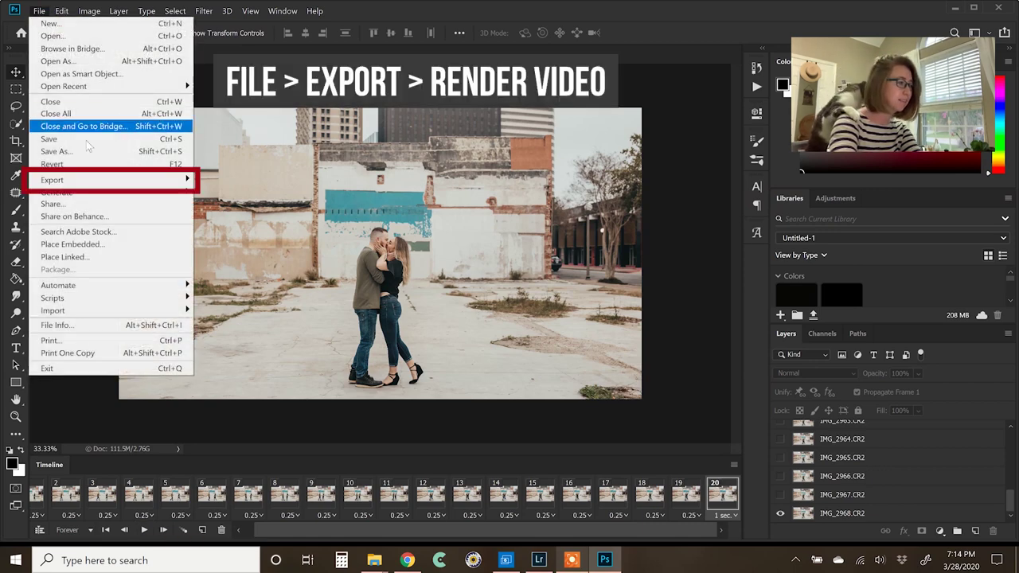
Render all frames to IMG_2968.mp4 on the Desktop as H.264, 1920×1080 at 29.97 fps
{"action": "mouse_move", "coordinate": [94, 179]}
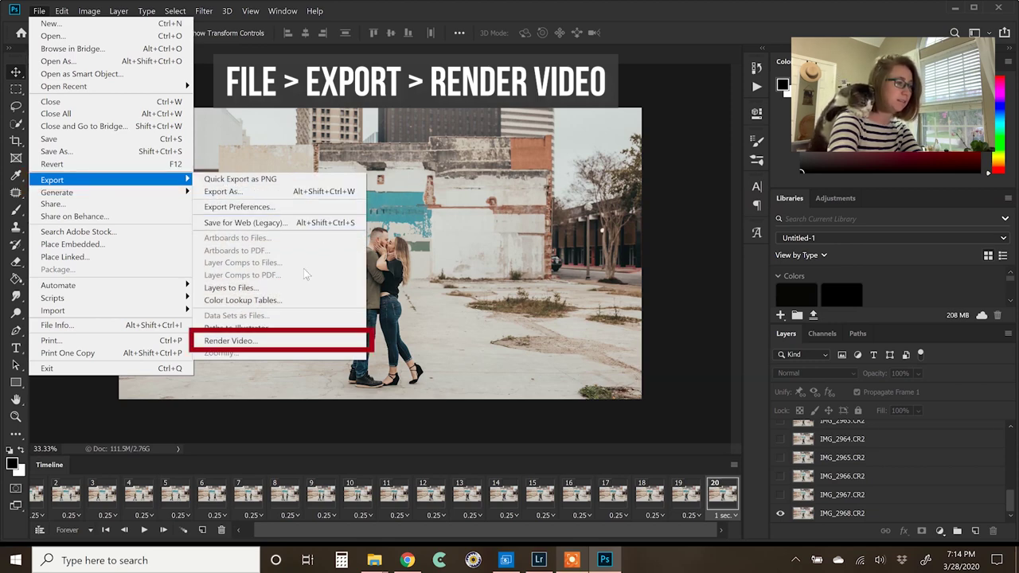
{"action": "left_click", "coordinate": [246, 339]}
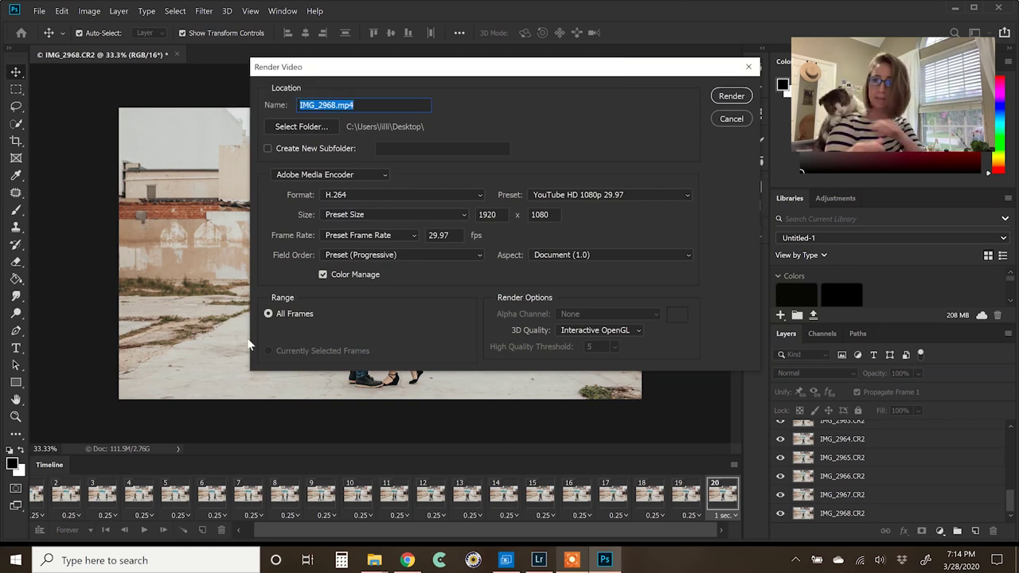
{"action": "left_click", "coordinate": [342, 109]}
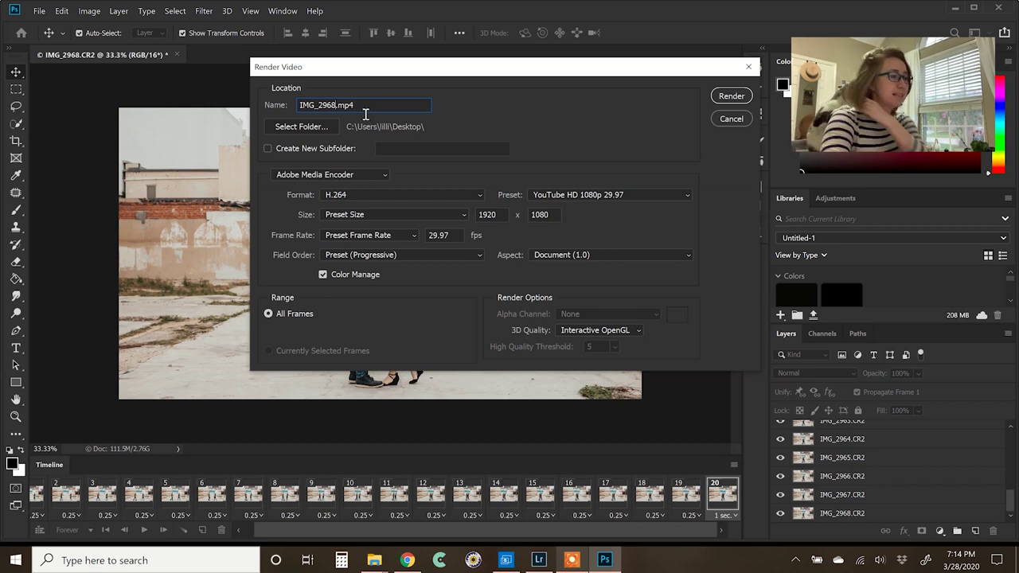
{"action": "left_click", "coordinate": [728, 95]}
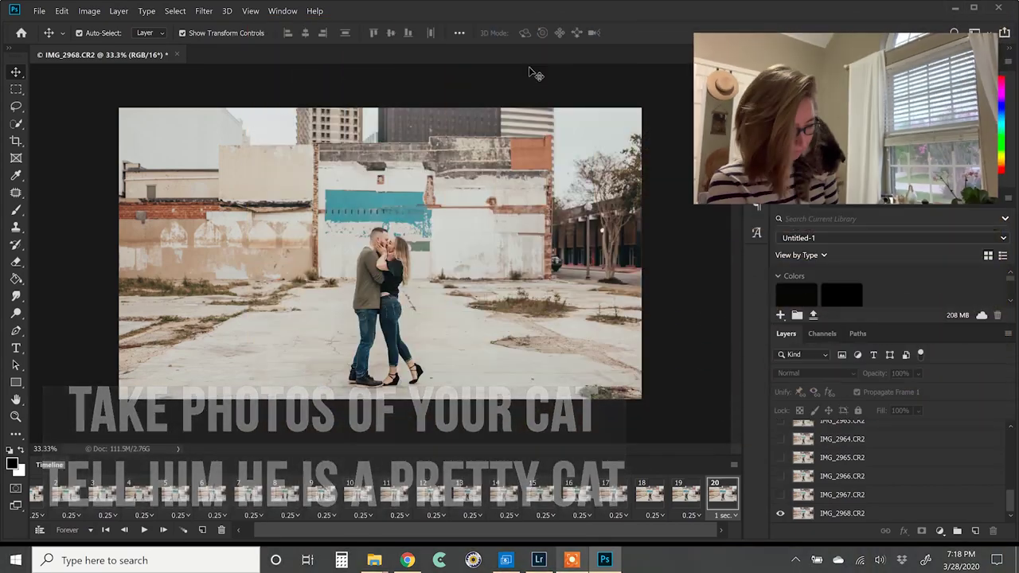
Minimize Photoshop to see the rendered IMG_2968 file on the desktop, then restore it
{"action": "left_click", "coordinate": [955, 10]}
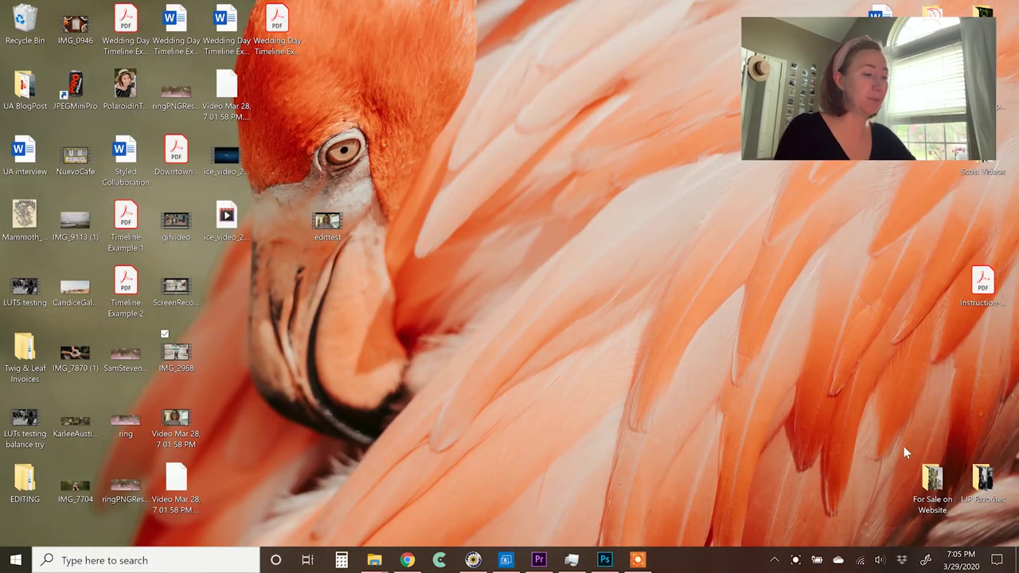
{"action": "left_click", "coordinate": [604, 559]}
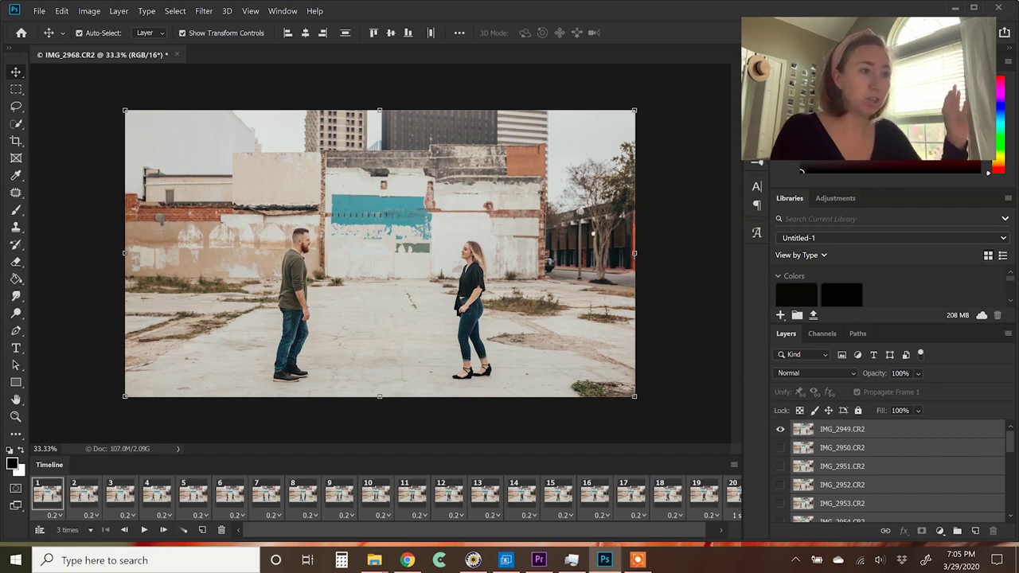
Maximize the Photoshop window and scroll along the Timeline frames
{"action": "left_click", "coordinate": [974, 9]}
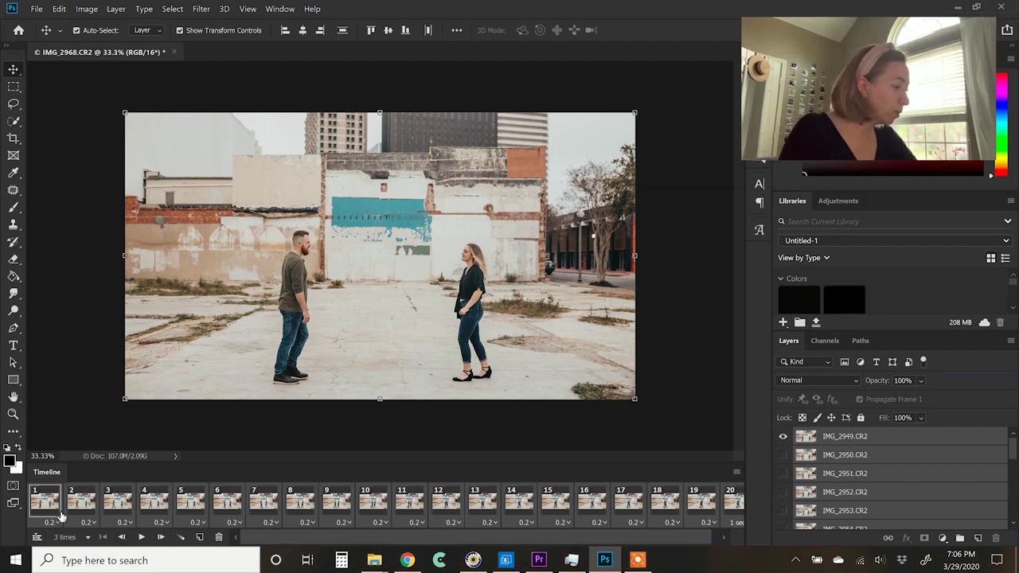
{"action": "scroll", "coordinate": [468, 510], "scroll_direction": "right", "scroll_amount": 1}
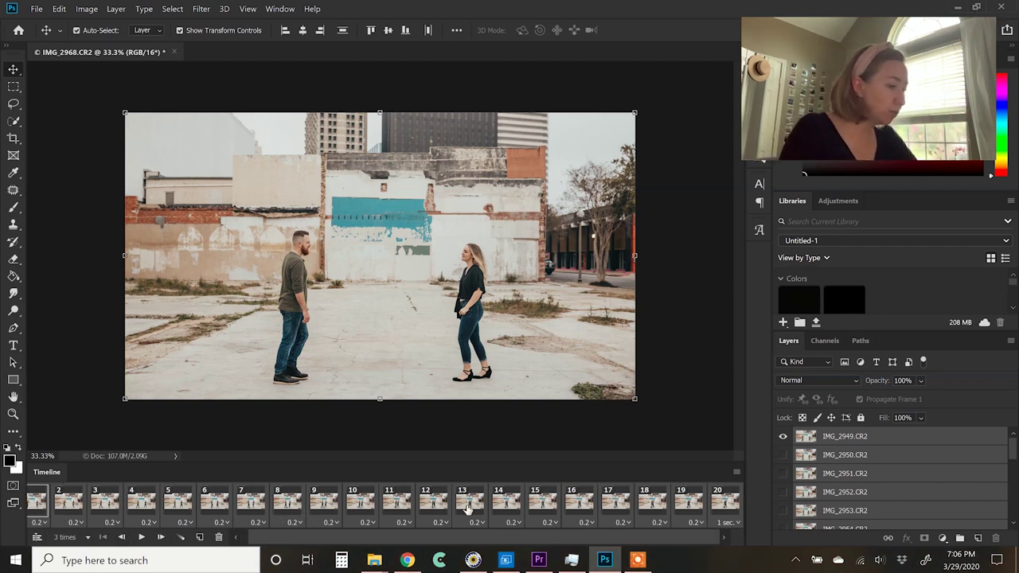
Duplicate the 20 selected frames three times to reach 80, then play from the start
{"action": "left_click", "coordinate": [202, 539]}
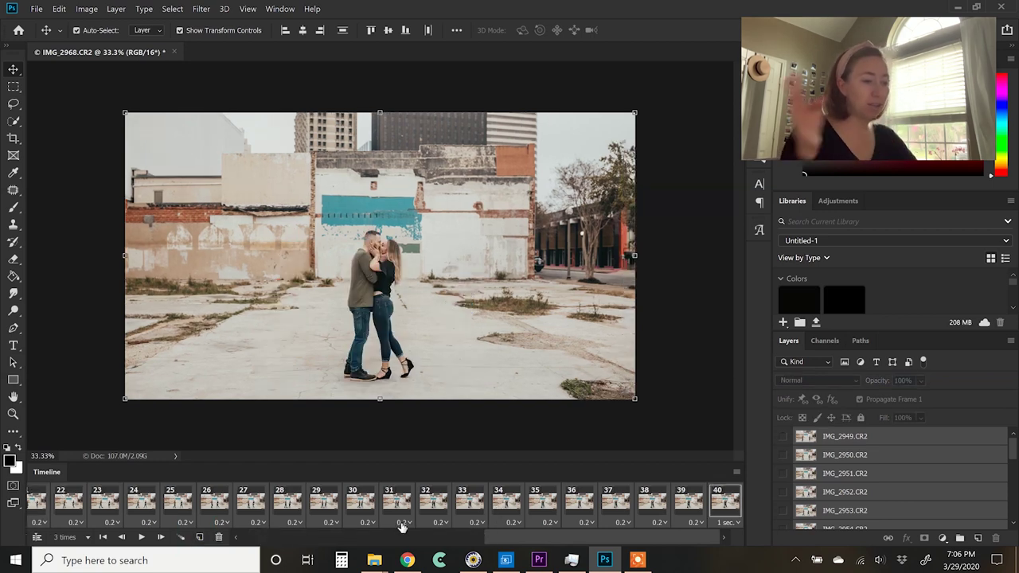
{"action": "left_click", "coordinate": [200, 537]}
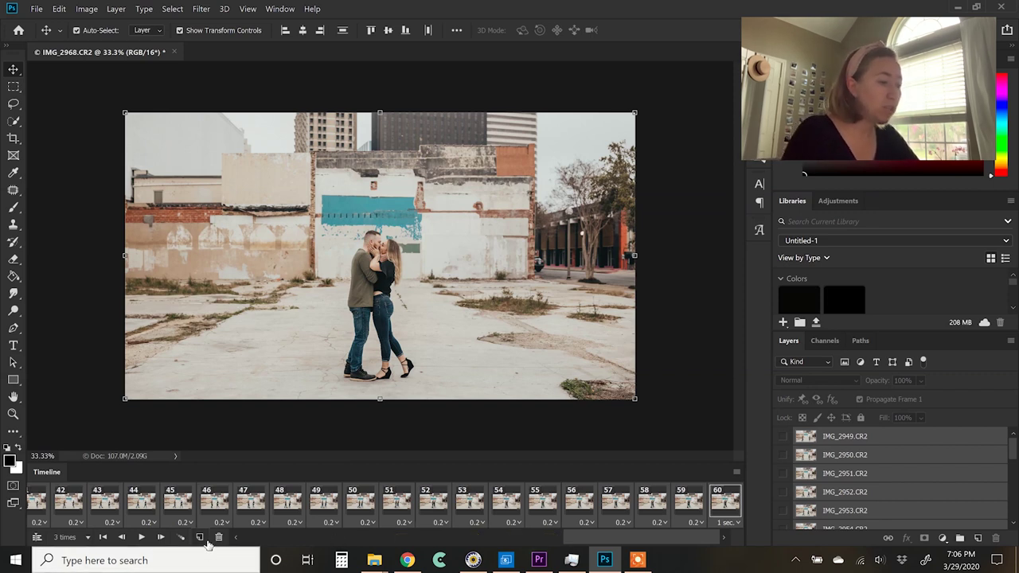
{"action": "left_click", "coordinate": [200, 538]}
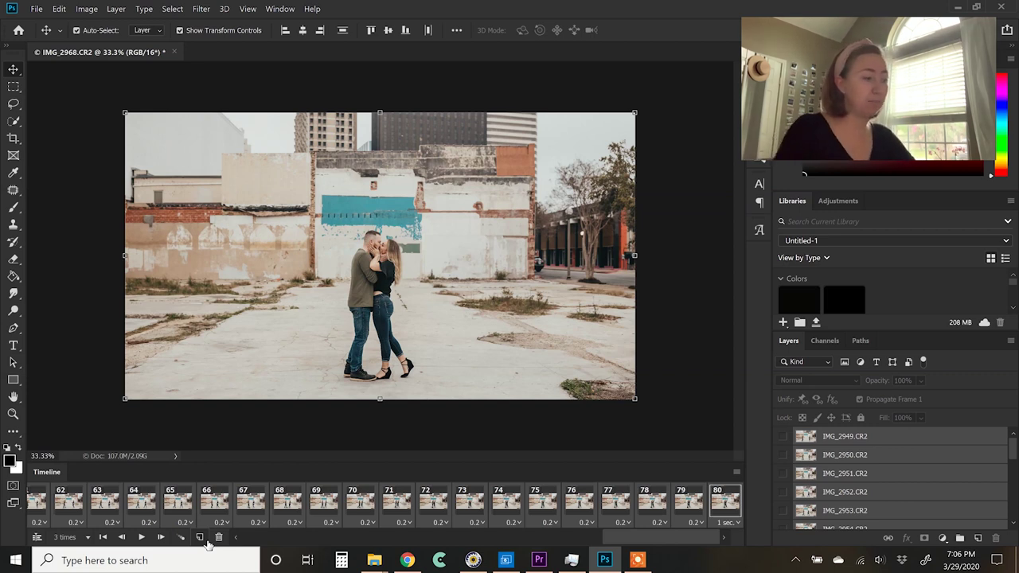
{"action": "left_click", "coordinate": [143, 539]}
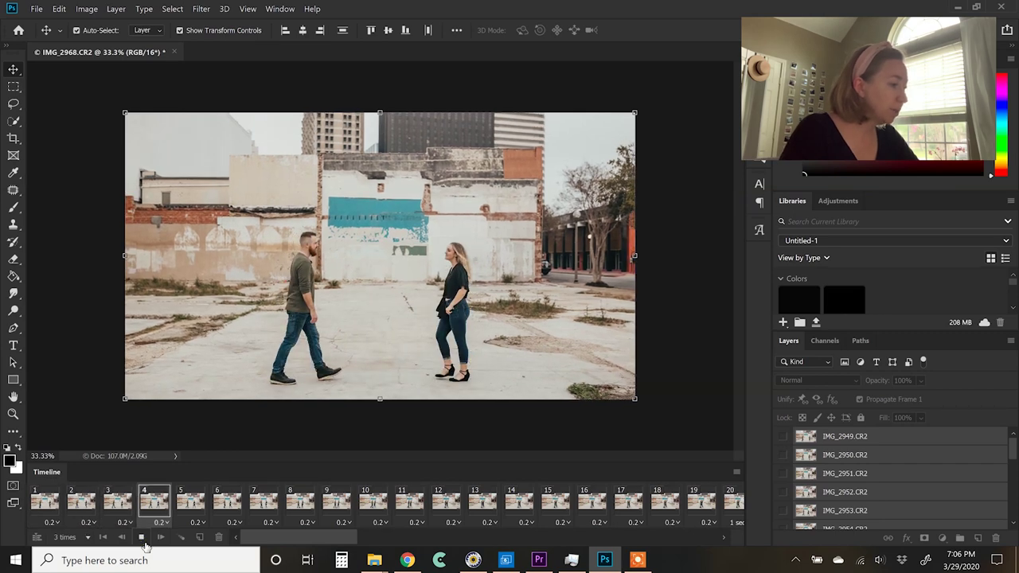